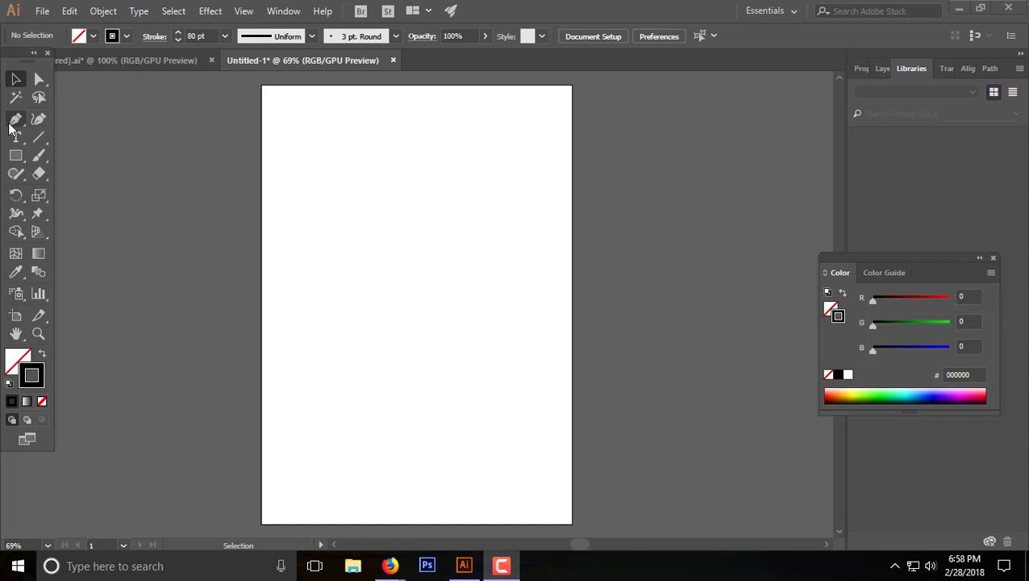
# Close the blank Untitled-1 document without saving so only the WELCOME TV logo file remains
pyautogui.click(409, 6)
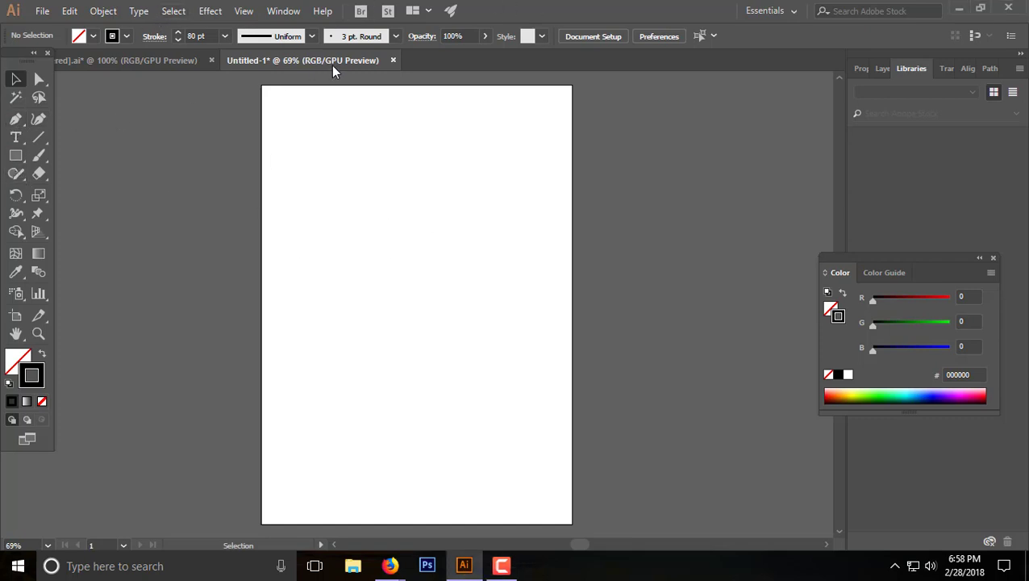
pyautogui.click(393, 60)
pyautogui.click(578, 308)
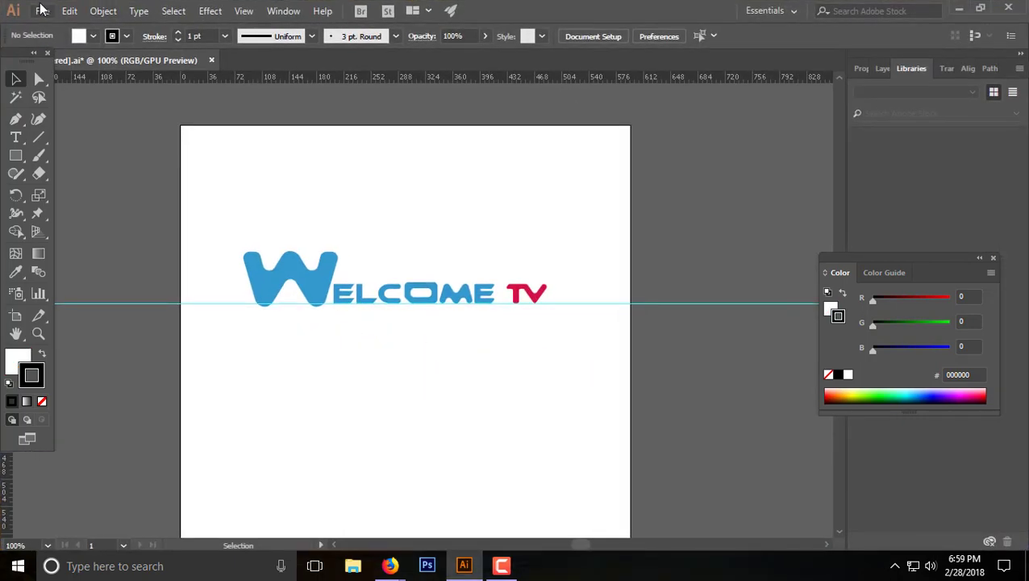
# Create a new blank A4 portrait document
pyautogui.click(69, 10)
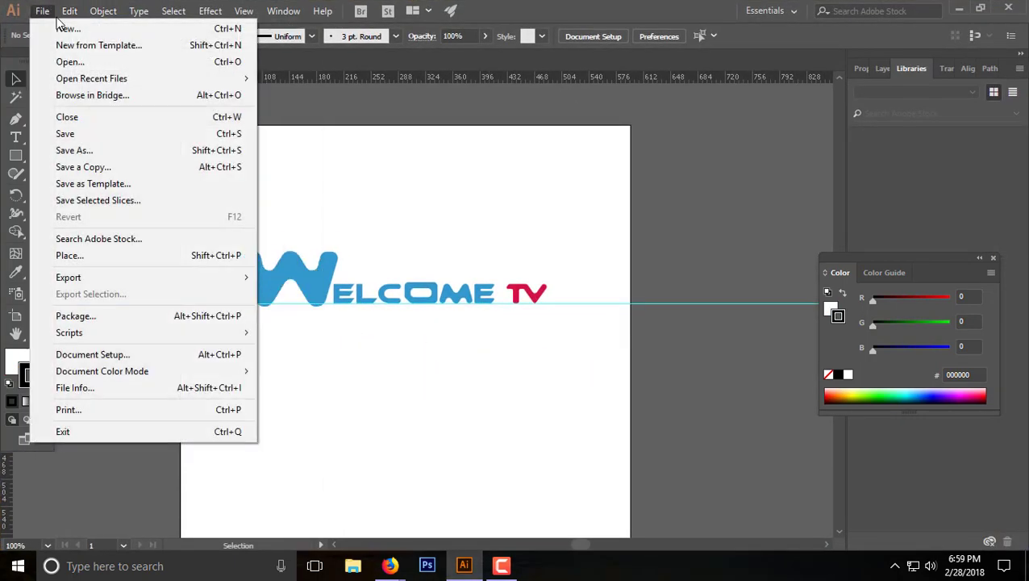
pyautogui.click(432, 223)
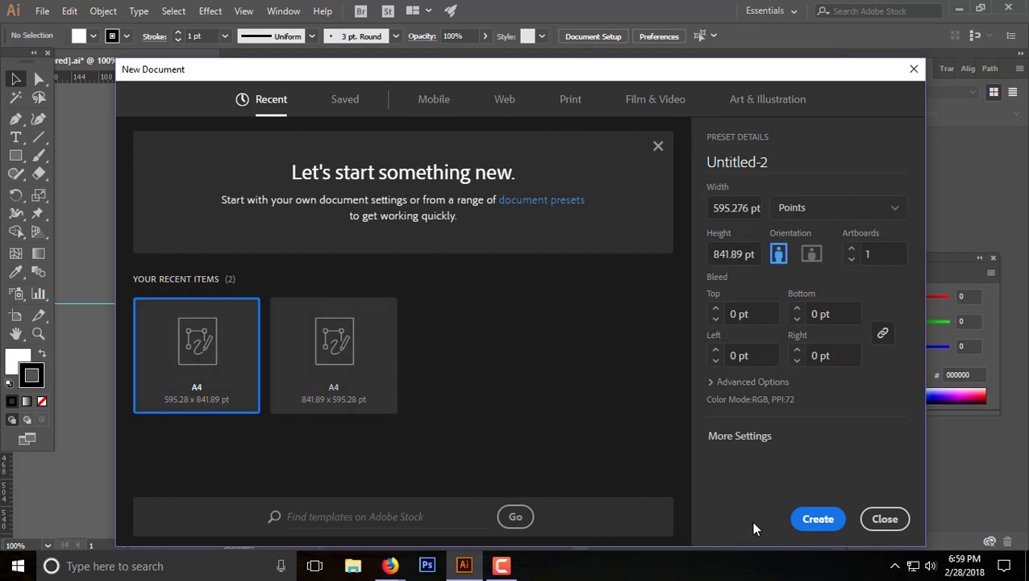
pyautogui.click(820, 524)
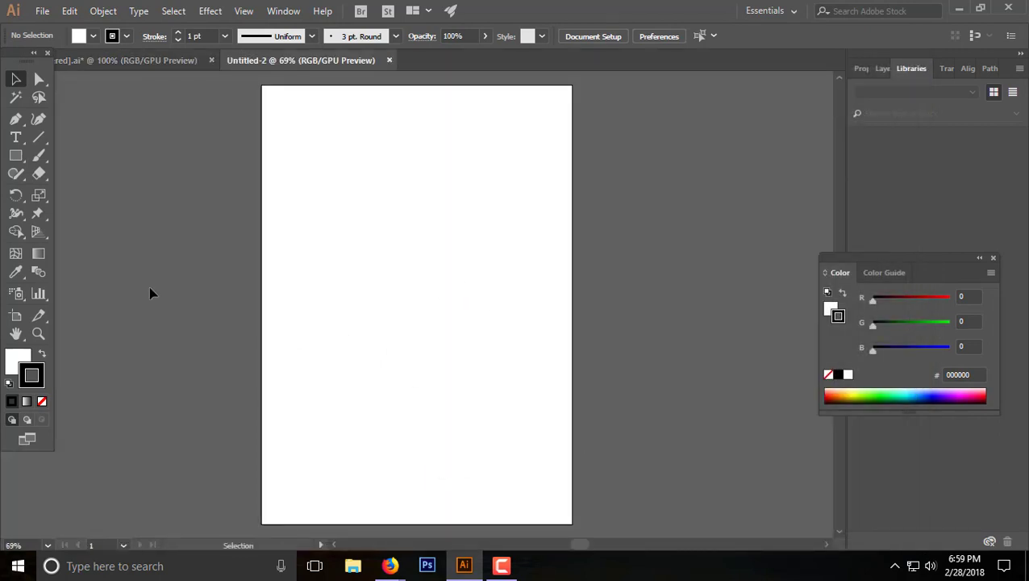
# Draw a straight vertical line from near the page top to near the bottom
pyautogui.click(16, 120)
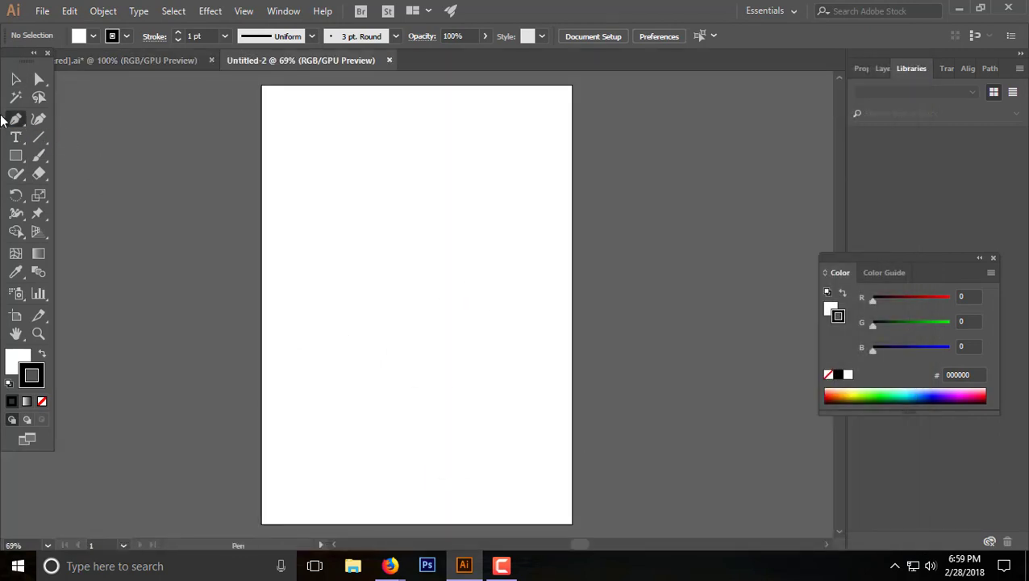
pyautogui.click(396, 121)
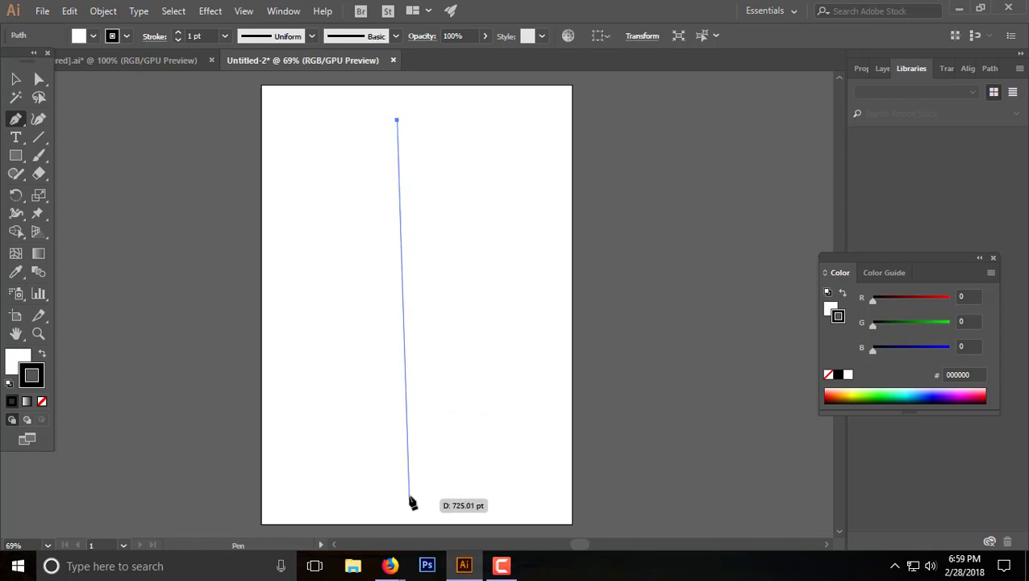
pyautogui.press('shift')
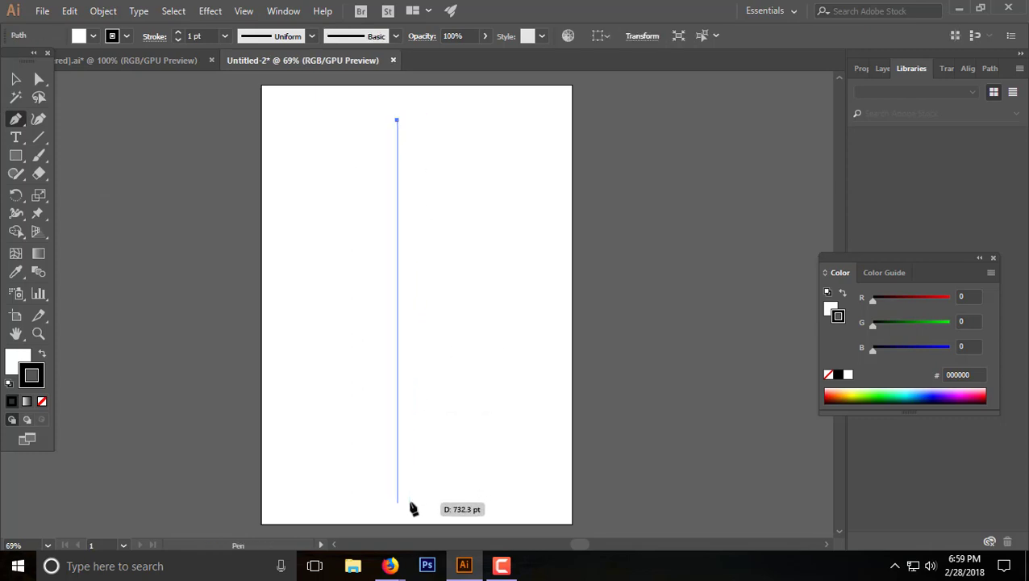
pyautogui.click(407, 499)
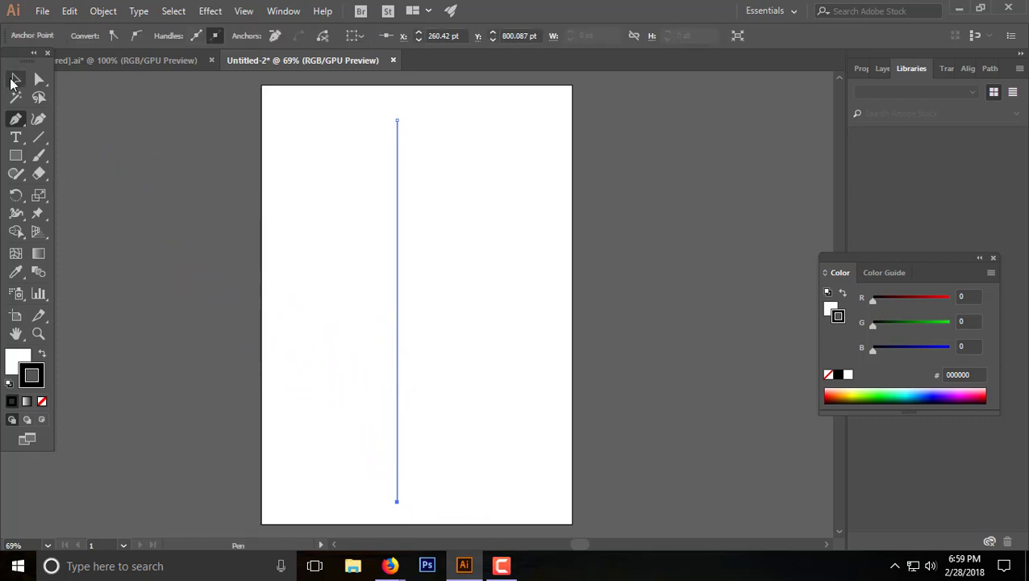
# Nudge the vertical line slightly right toward the page centre and keep it selected
pyautogui.click(15, 80)
pyautogui.moveTo(356, 216); pyautogui.dragTo(474, 285)
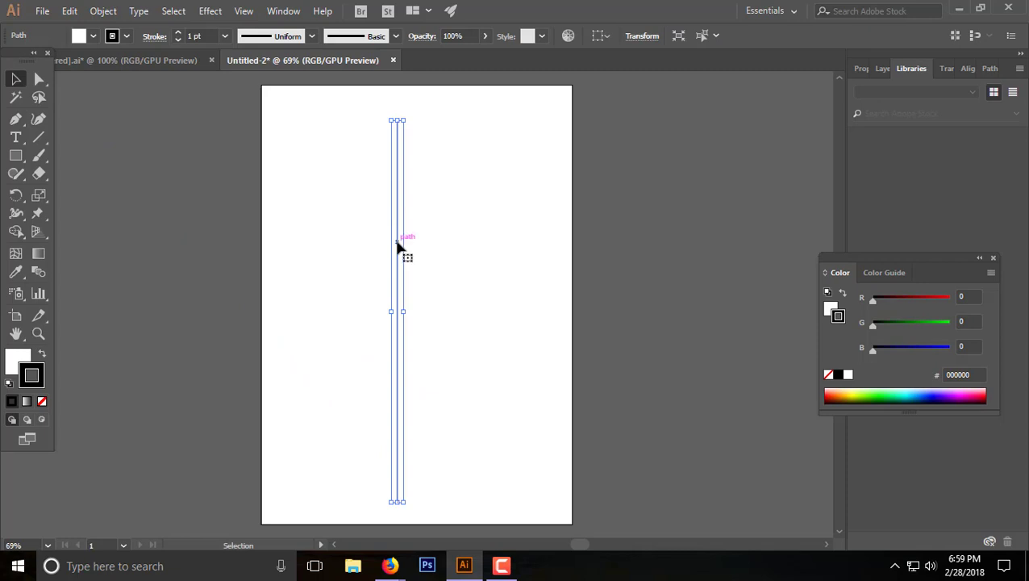
pyautogui.moveTo(397, 246); pyautogui.dragTo(407, 249)
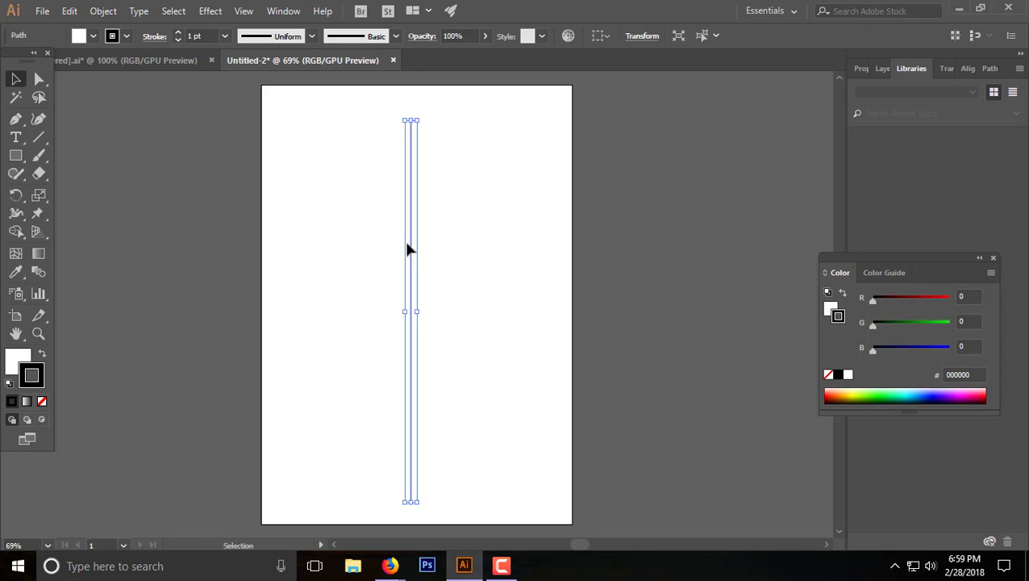
pyautogui.click(343, 257)
pyautogui.moveTo(343, 256); pyautogui.dragTo(490, 326)
pyautogui.rightClick(186, 134)
pyautogui.click(139, 192)
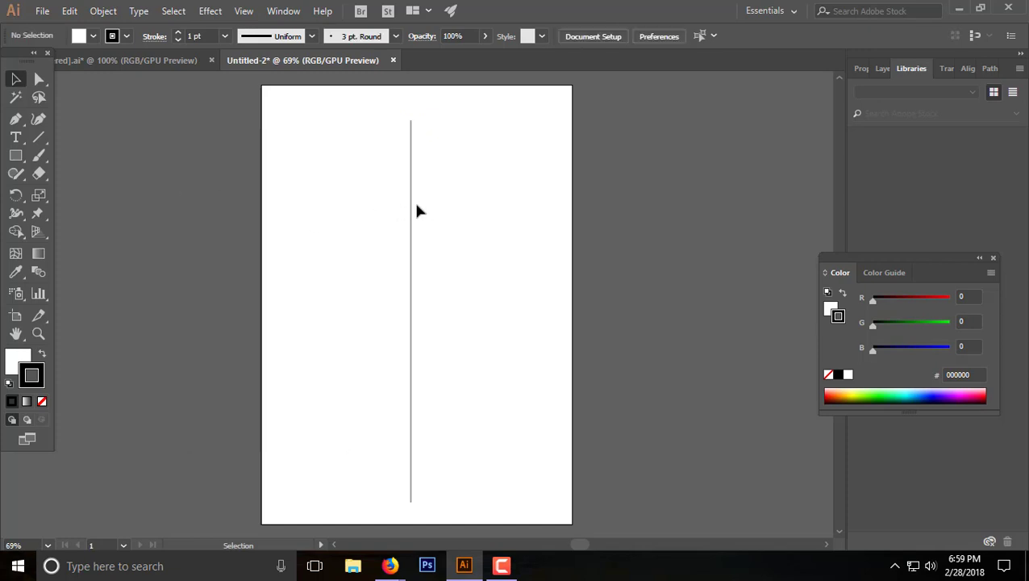
pyautogui.click(405, 212)
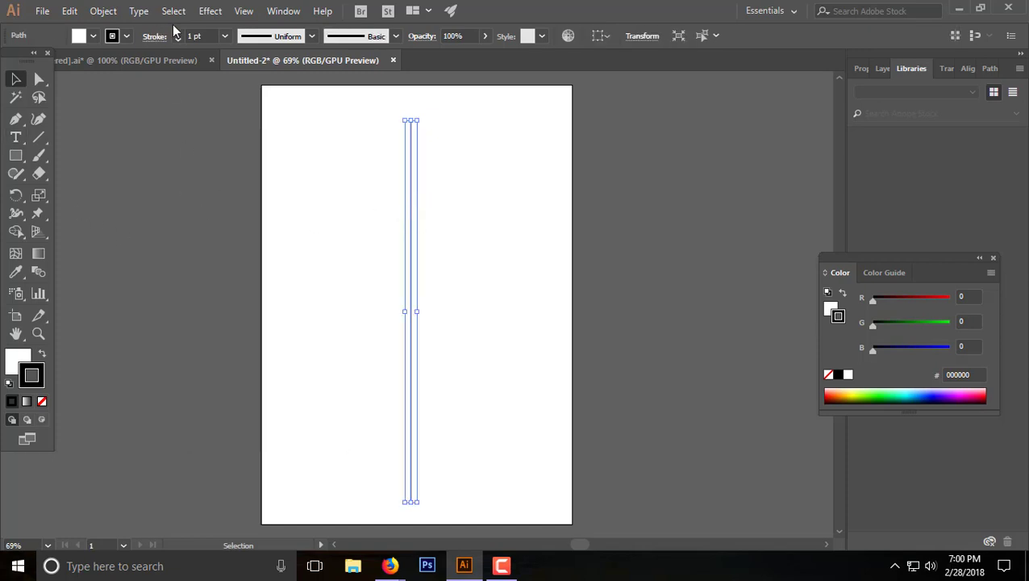
# Show the Stroke panel with all its options, placed beside the page
pyautogui.click(283, 16)
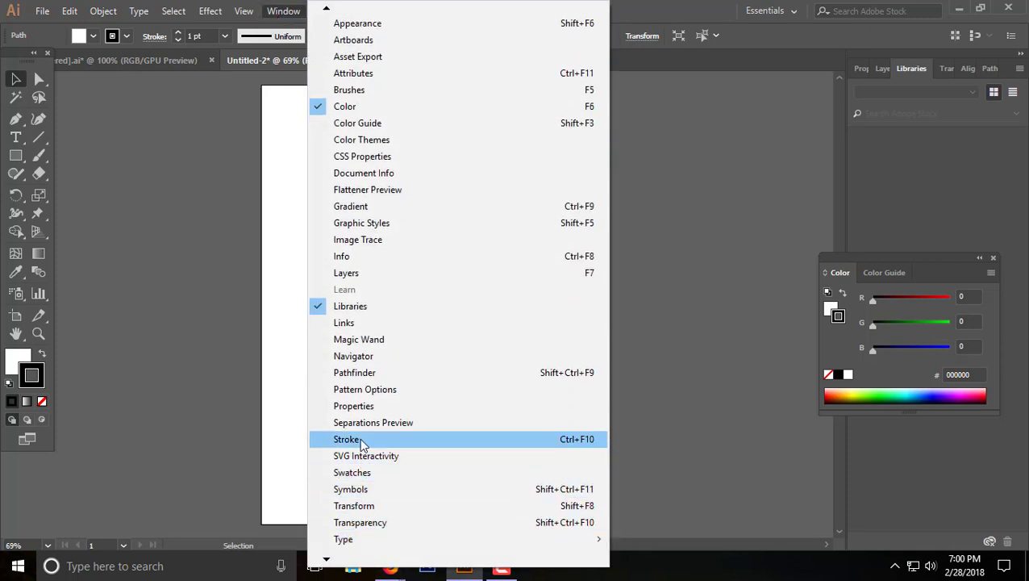
pyautogui.click(360, 437)
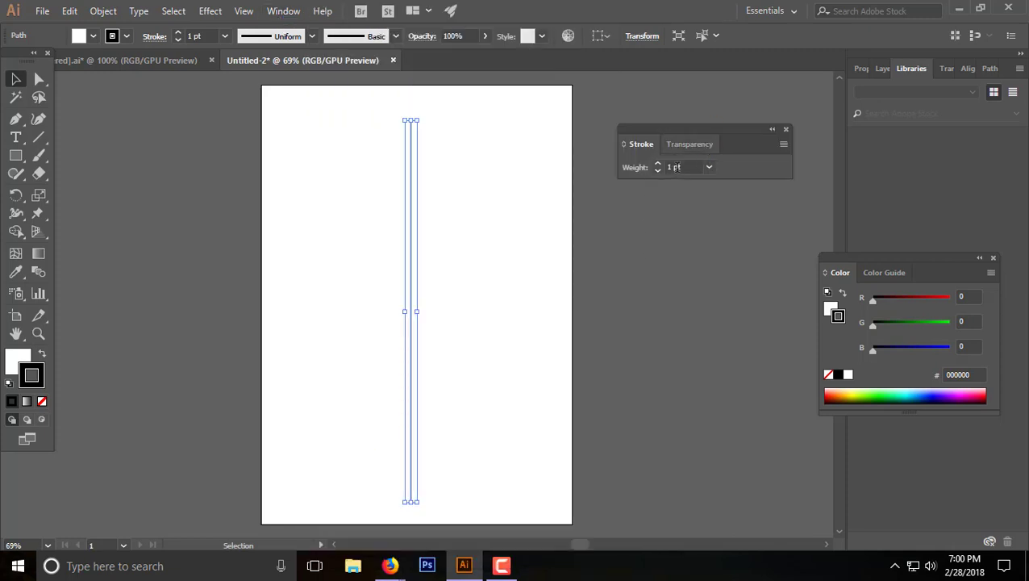
pyautogui.click(782, 145)
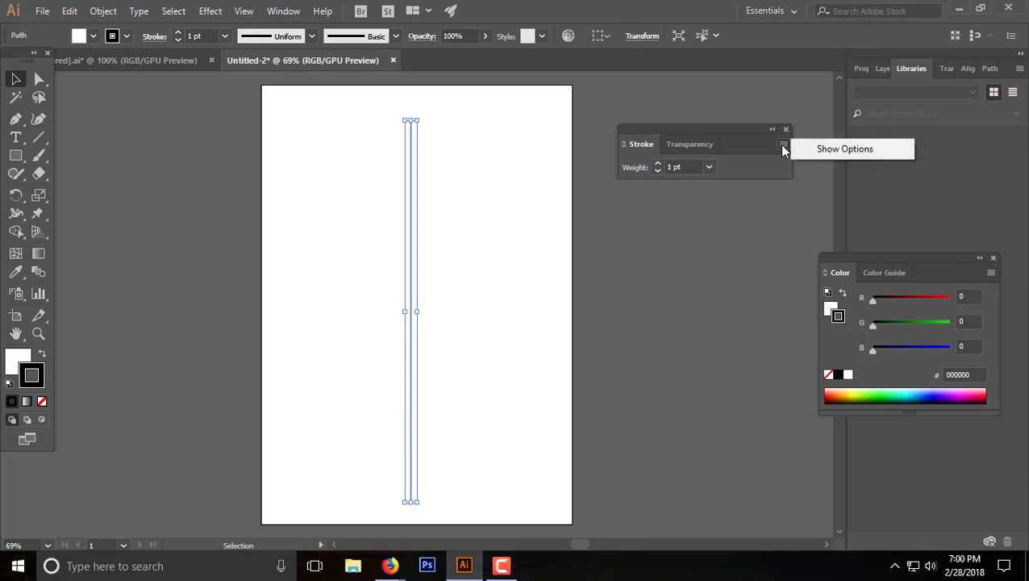
pyautogui.click(824, 152)
pyautogui.moveTo(718, 131); pyautogui.dragTo(738, 94)
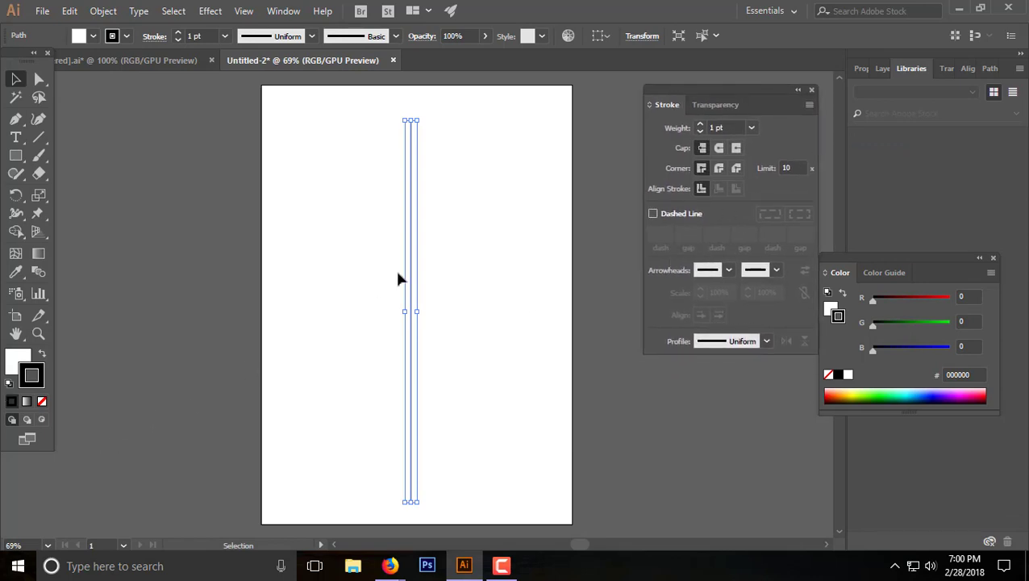
# Give the line no fill and a black 000000 stroke
pyautogui.click(17, 361)
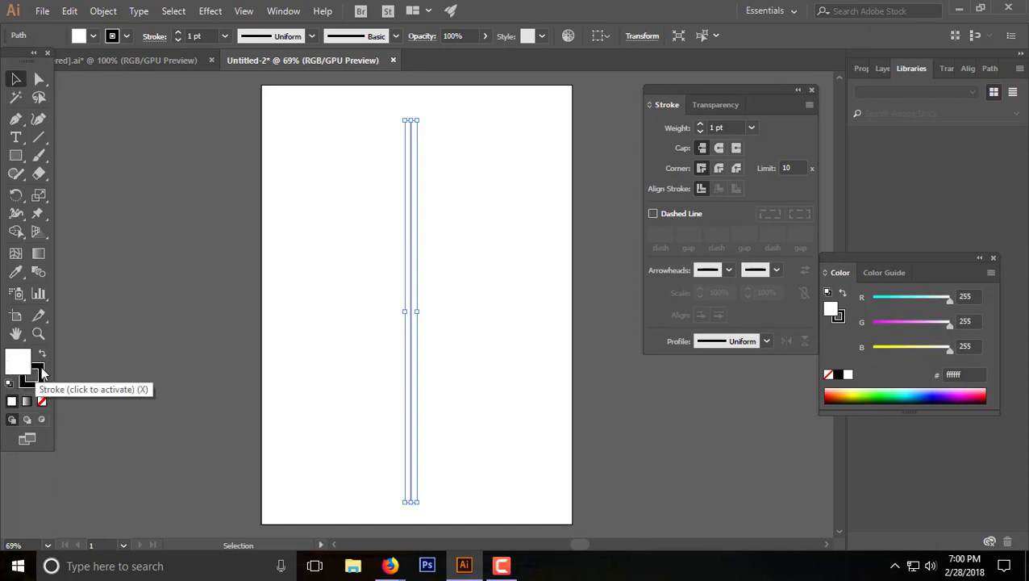
pyautogui.click(44, 369)
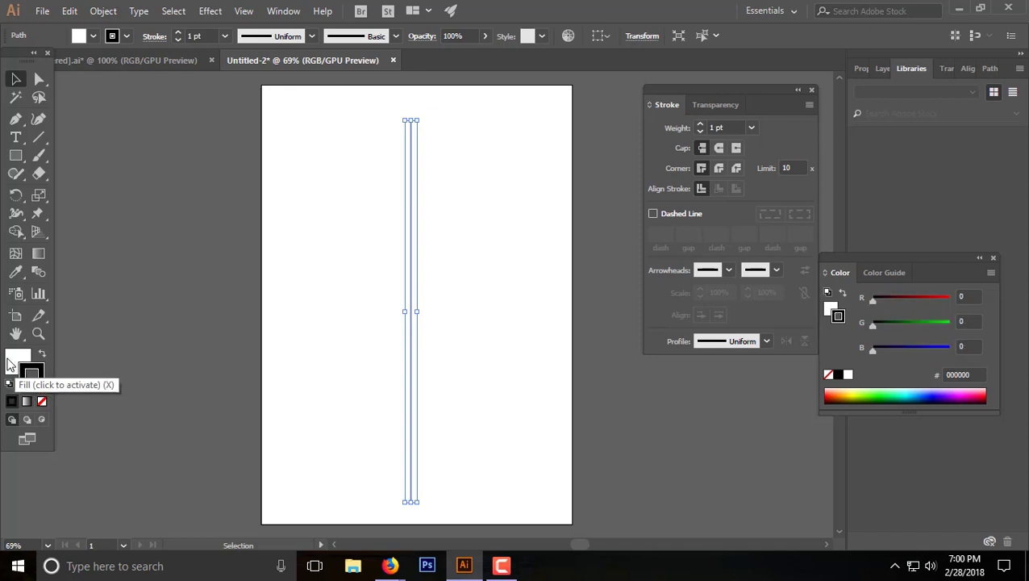
pyautogui.click(16, 359)
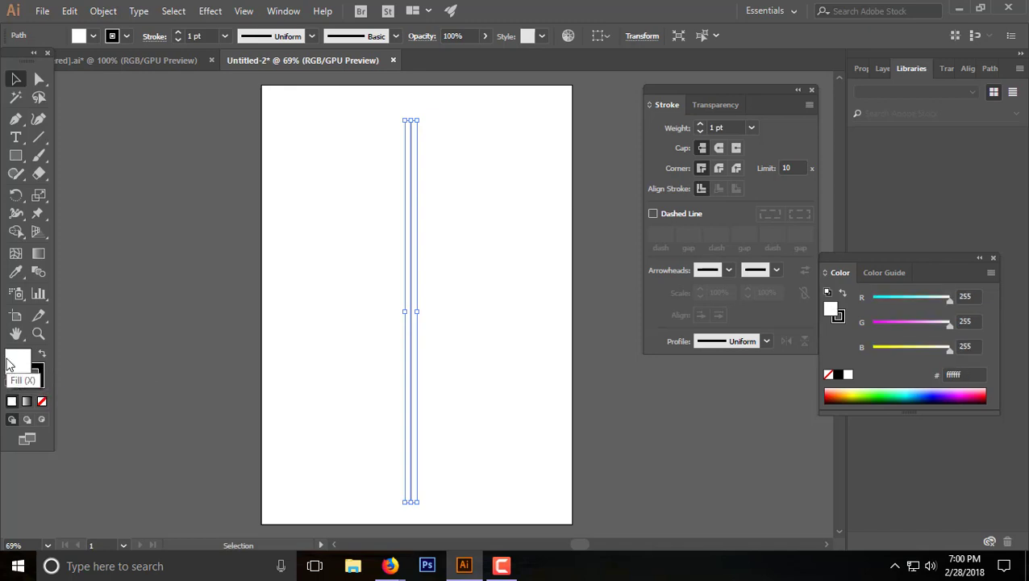
pyautogui.click(42, 401)
pyautogui.click(44, 371)
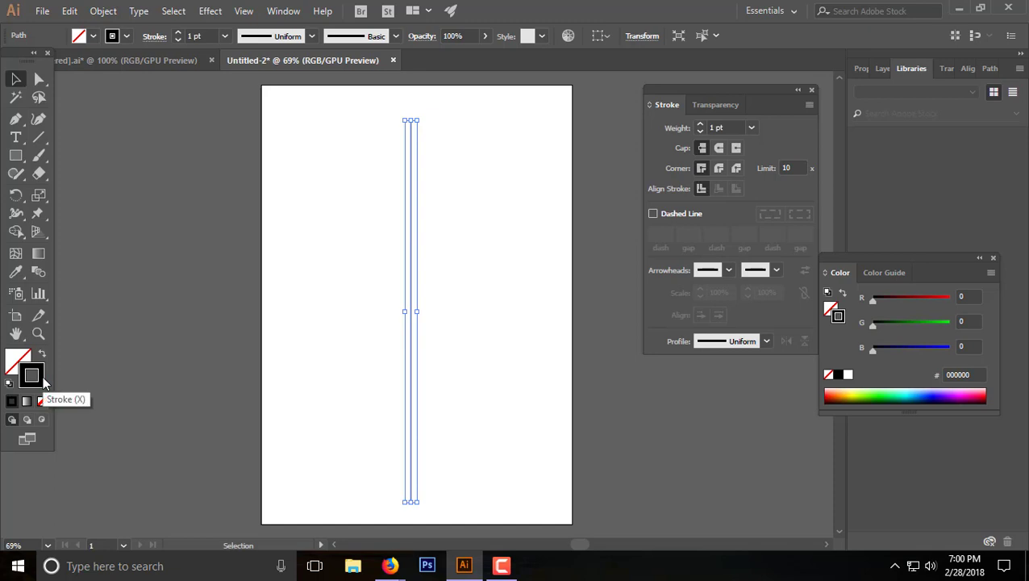
pyautogui.doubleClick(44, 382)
pyautogui.click(450, 464)
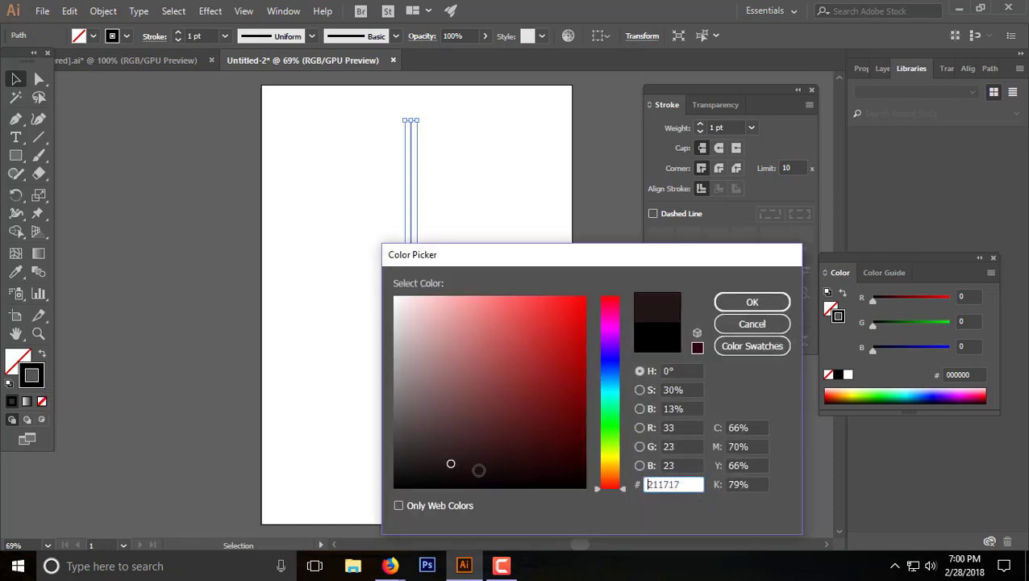
pyautogui.click(542, 487)
pyautogui.click(731, 321)
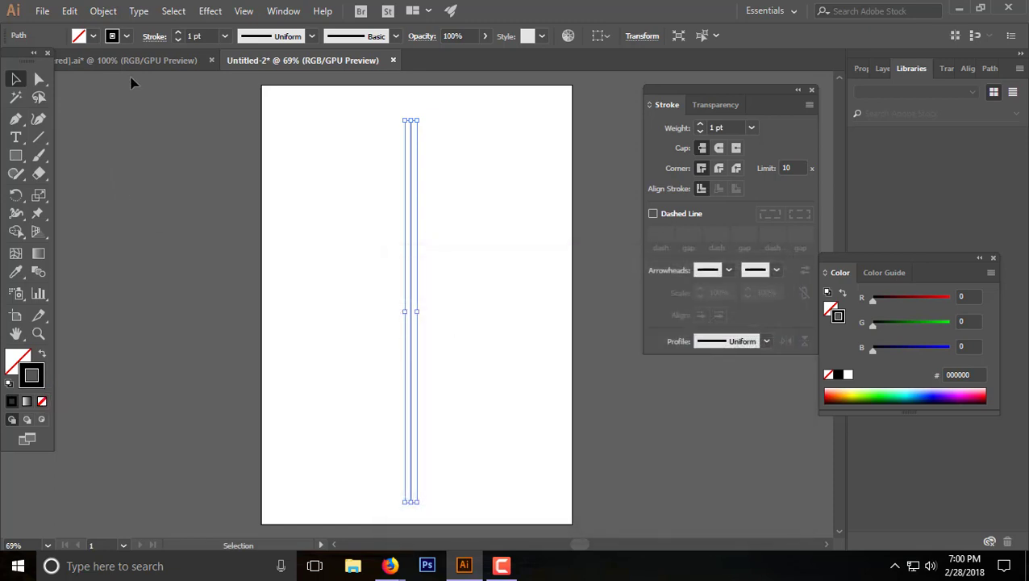
# Set the line's stroke weight to 100 pt, forming a wide black vertical bar
pyautogui.click(749, 127)
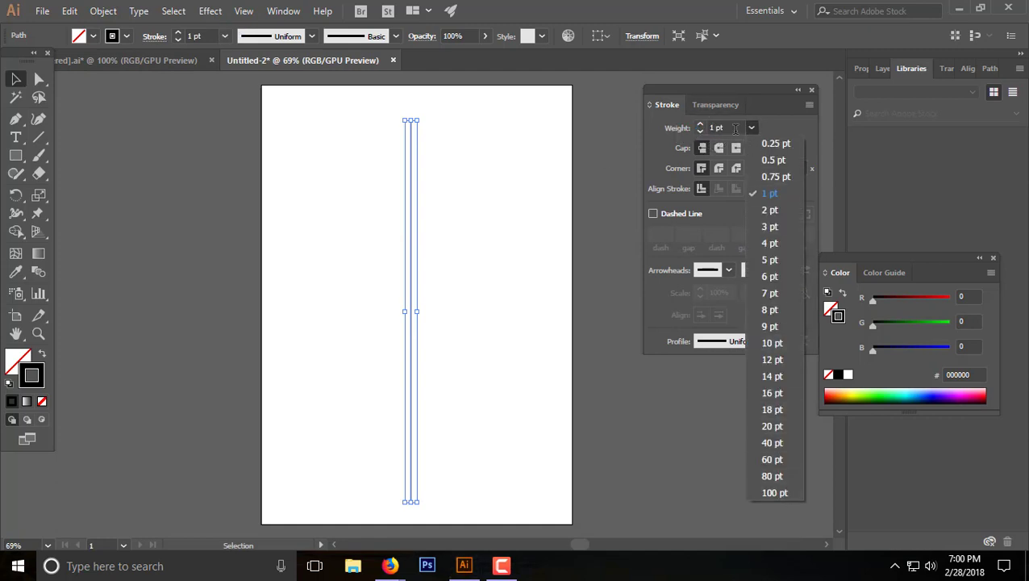
pyautogui.click(774, 491)
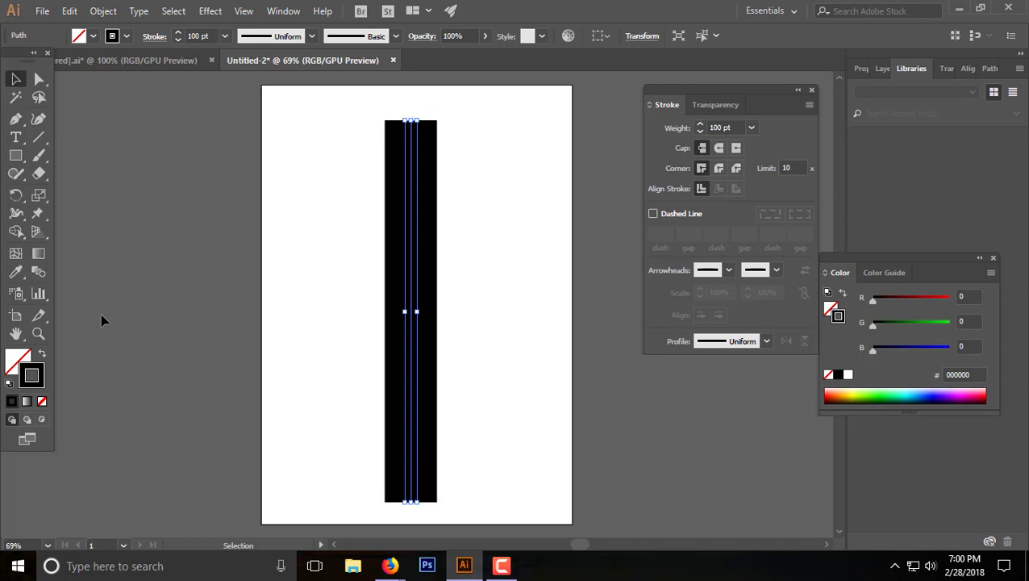
pyautogui.press('a')
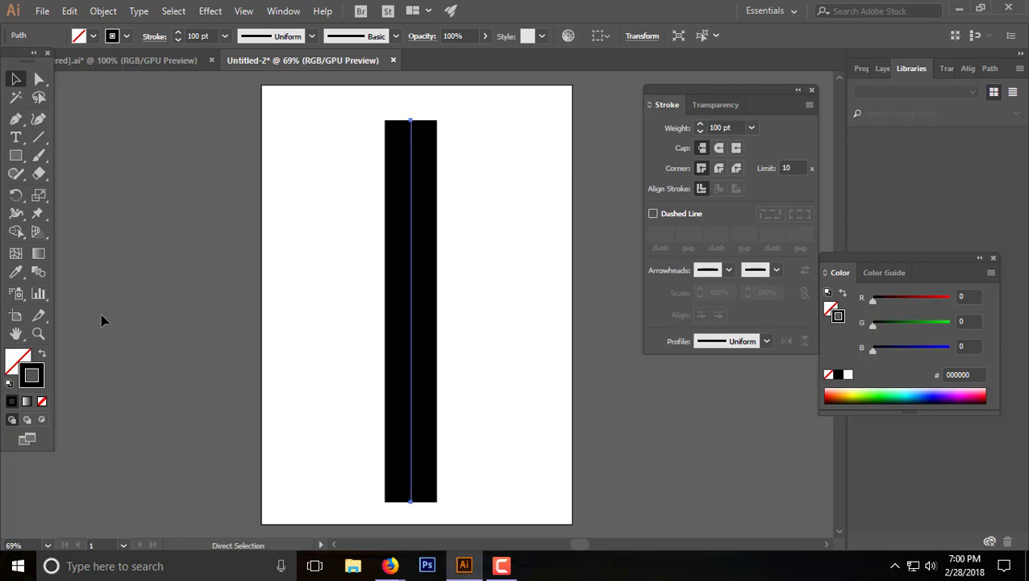
pyautogui.press('v')
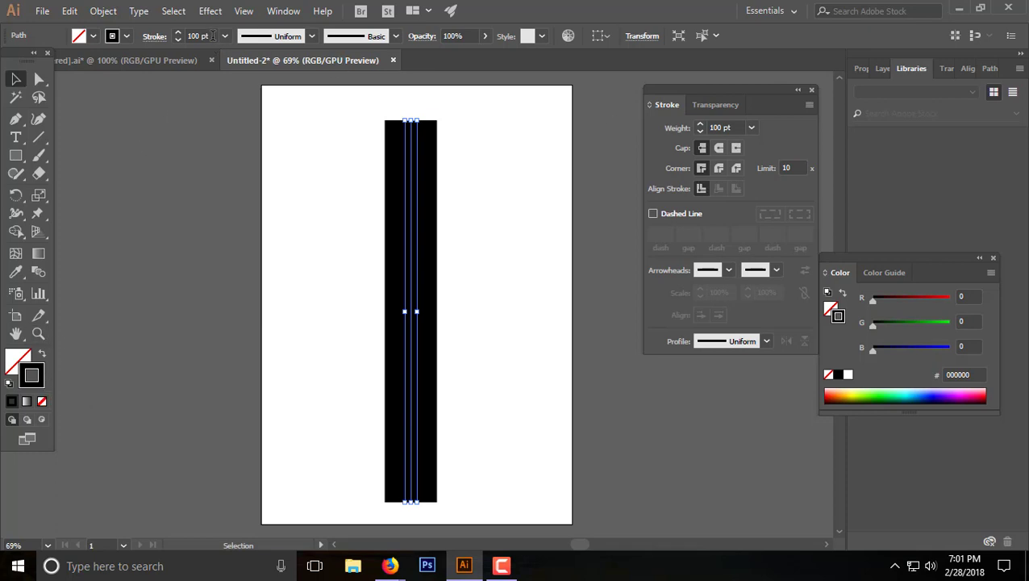
# Lower the stroke weight to 90 pt and colour it near-white f2f2f2
pyautogui.click(733, 127)
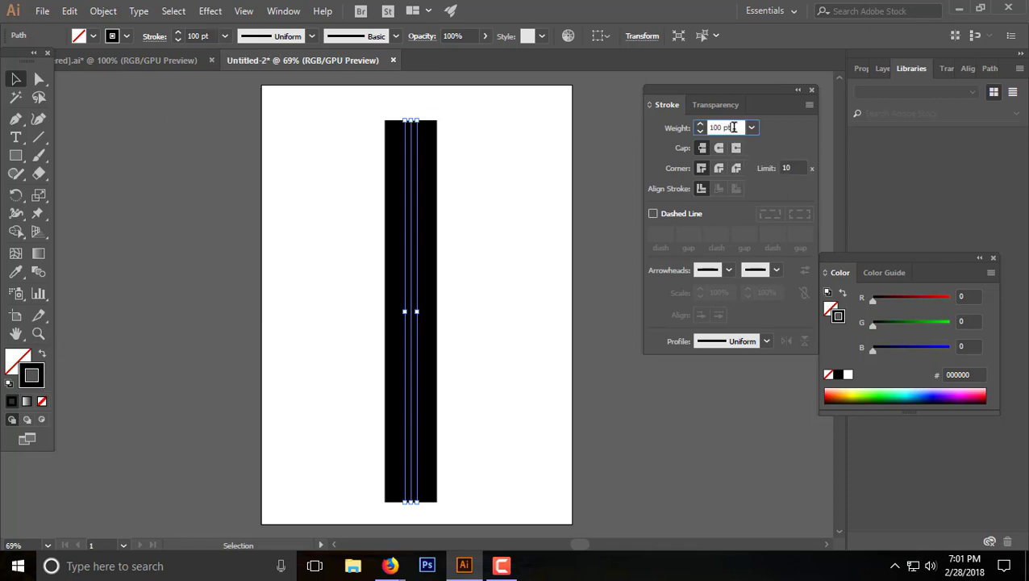
pyautogui.press('Down')
pyautogui.press('Down')
pyautogui.press('Down')
pyautogui.press('Down')
pyautogui.press('Down')
pyautogui.press('Down')
pyautogui.click(41, 376)
pyautogui.doubleClick(41, 376)
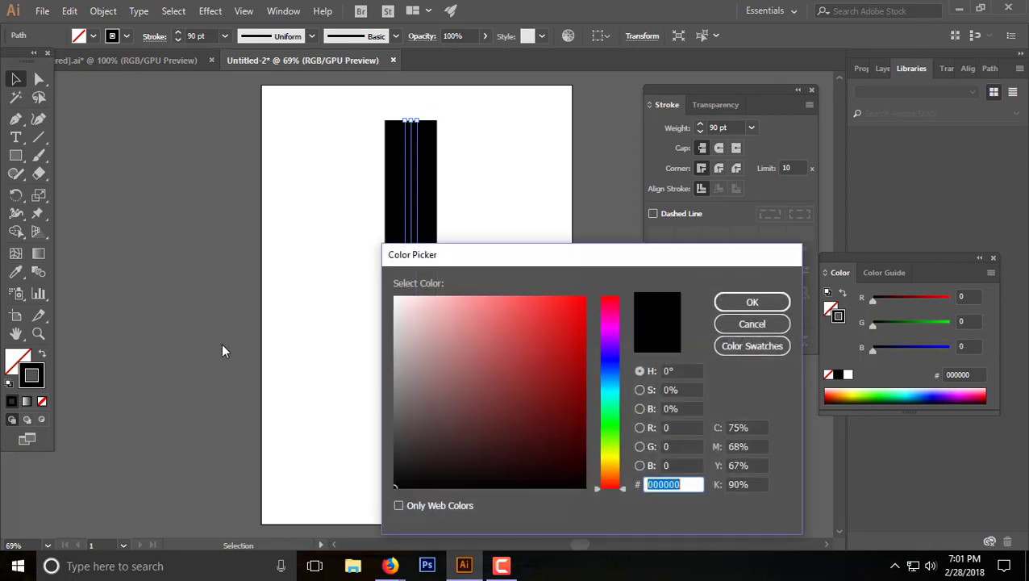
pyautogui.click(396, 304)
pyautogui.click(755, 308)
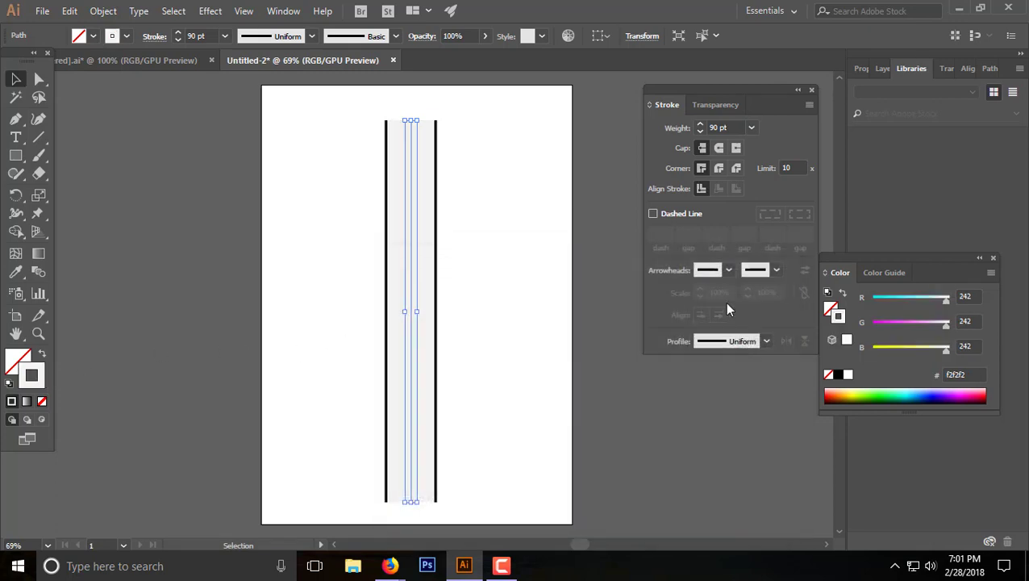
# Make the stroke dashed at 6 pt dash and 6 pt gap, coloured near-black 070000
pyautogui.click(654, 213)
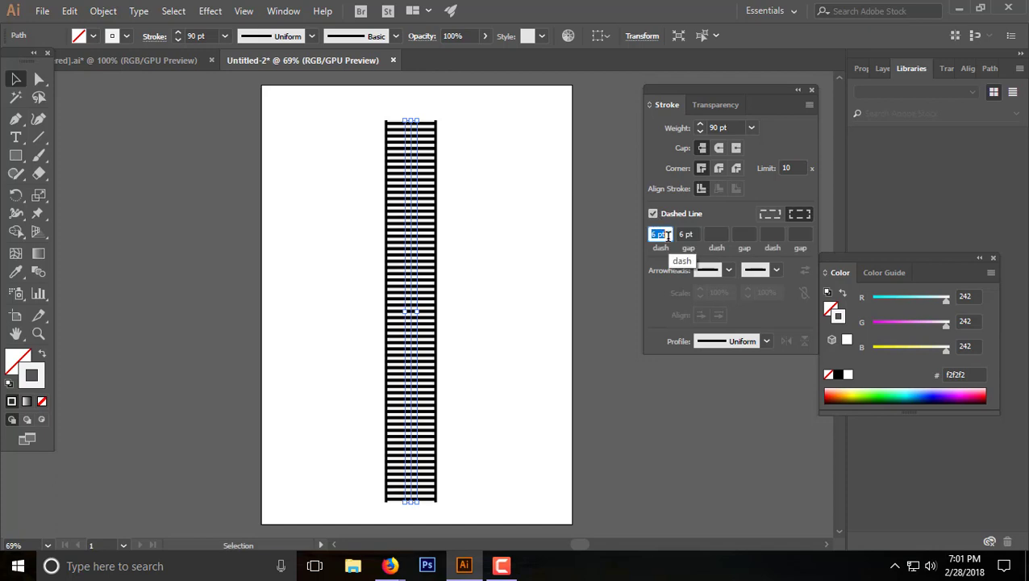
pyautogui.click(717, 234)
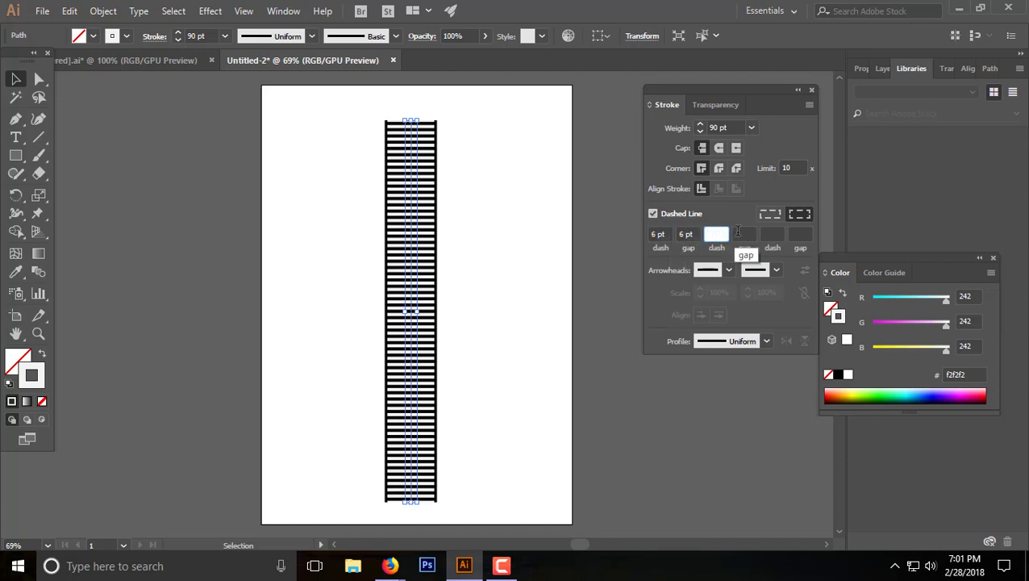
pyautogui.click(646, 249)
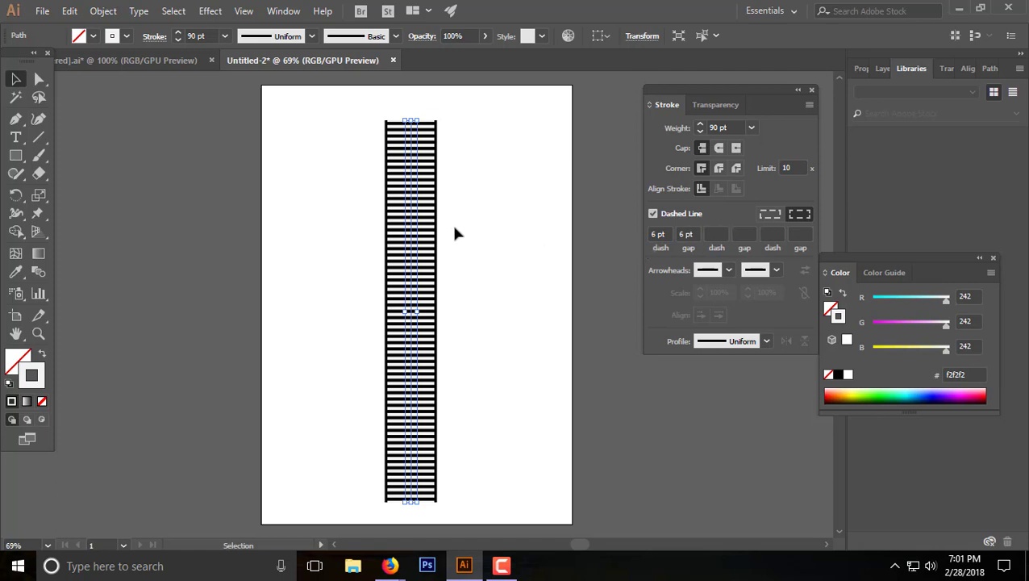
pyautogui.press('ctrl')
pyautogui.doubleClick(32, 375)
pyautogui.click(556, 463)
pyautogui.click(576, 483)
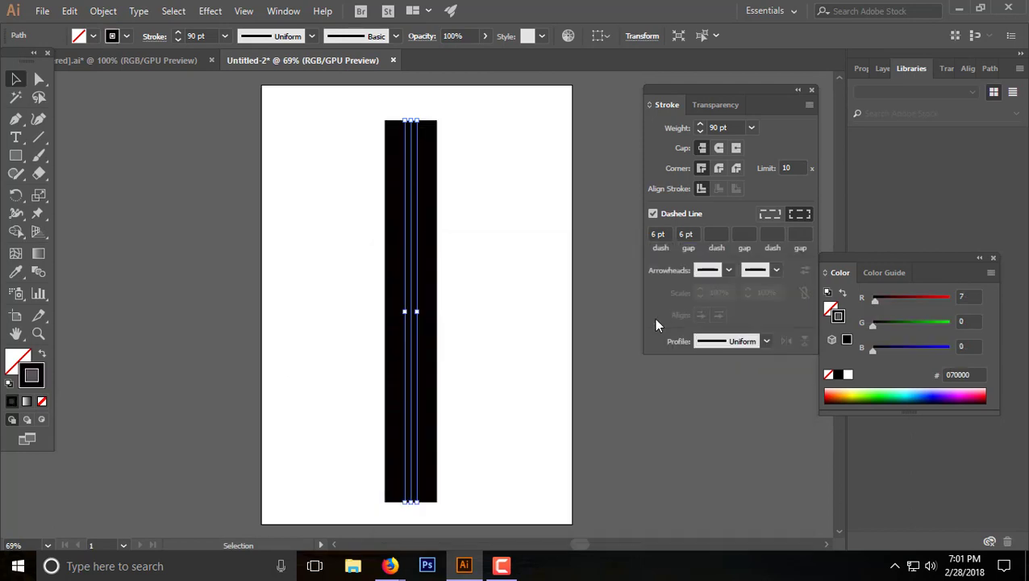
# Reduce the dark stroke to 80 pt and turn off dashing, exposing sprocket-hole edges
pyautogui.click(741, 126)
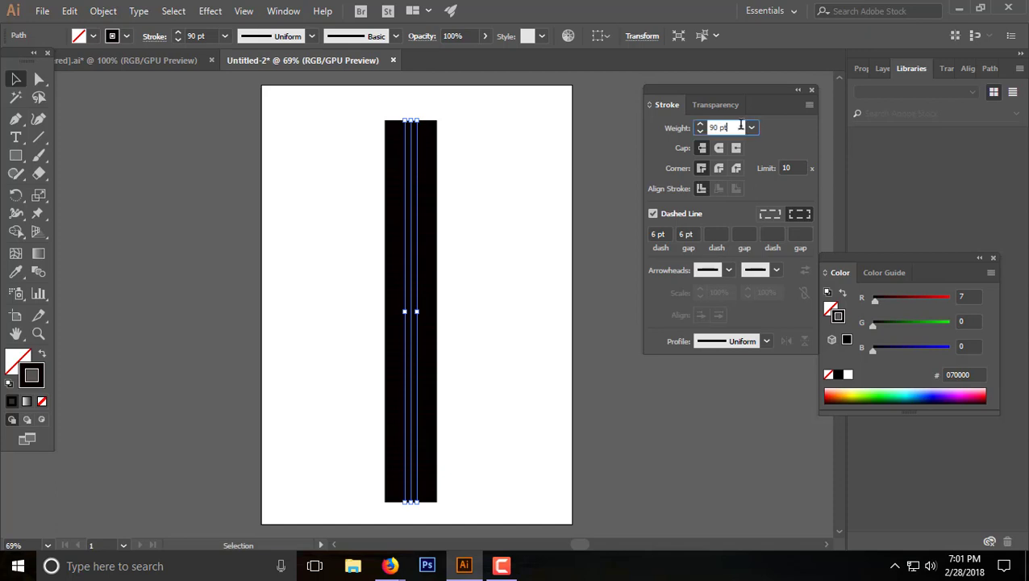
pyautogui.press('Down')
pyautogui.press('Down')
pyautogui.press('Down')
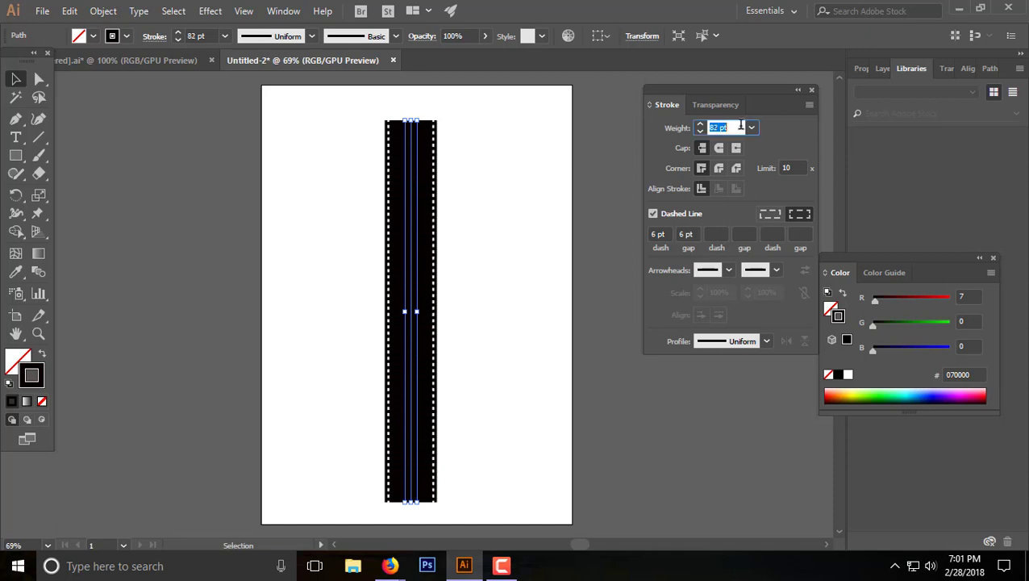
pyautogui.click(653, 213)
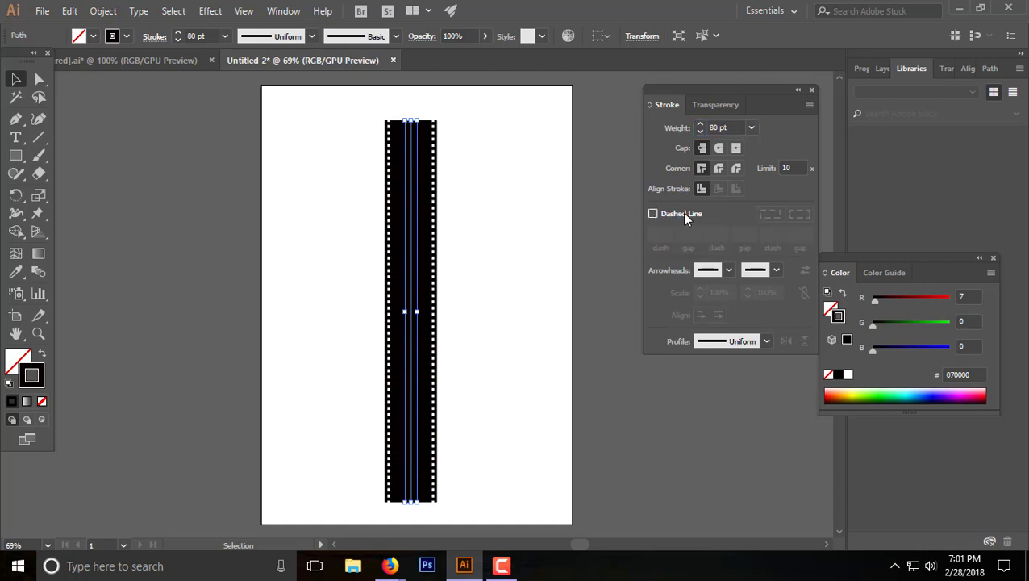
pyautogui.hotkey('ctrl', 'z')
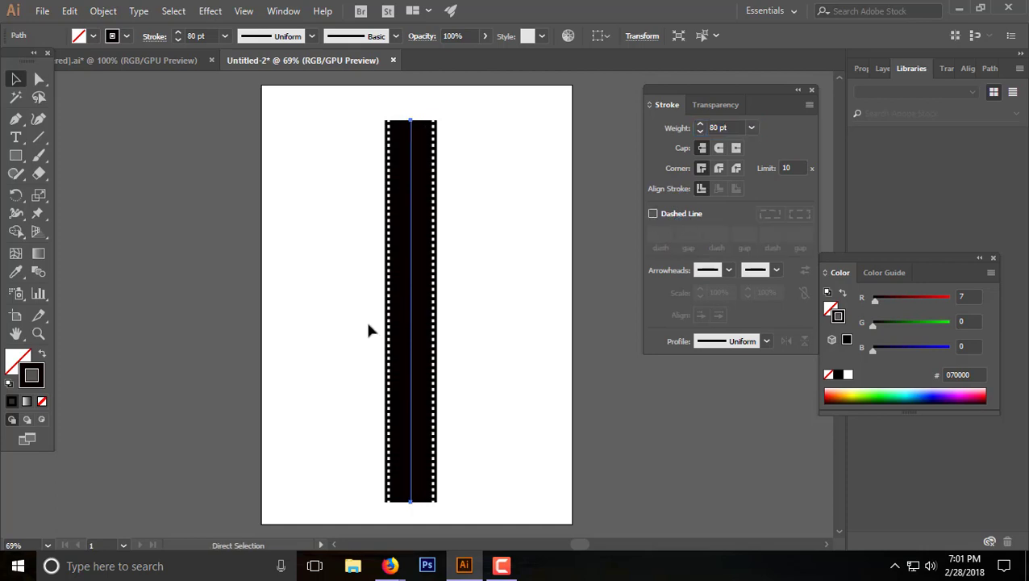
pyautogui.hotkey('ctrl', 'shift', 'z')
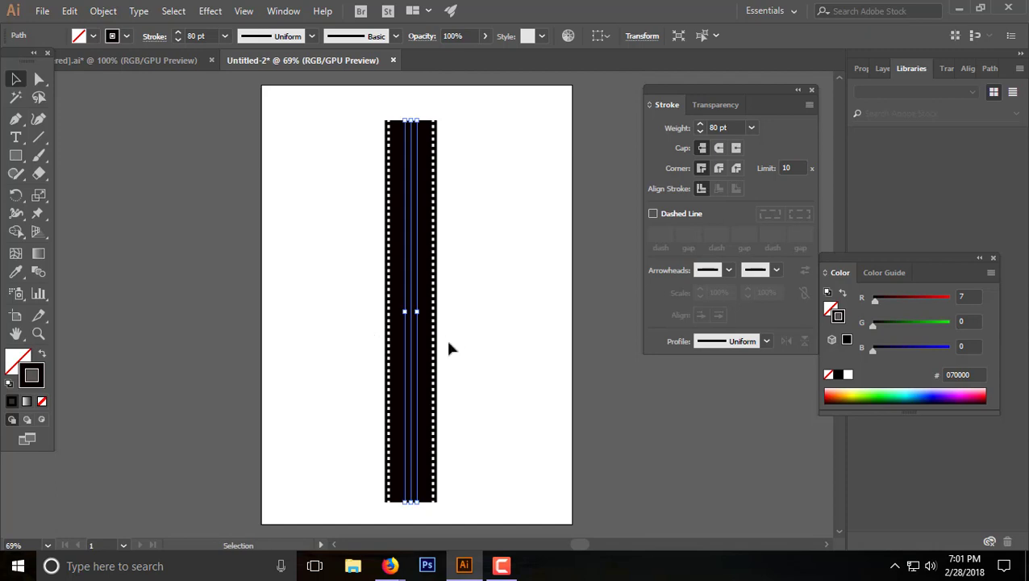
# Colour the inner stroke near-white fffafa and set its weight to 70 pt
pyautogui.doubleClick(31, 374)
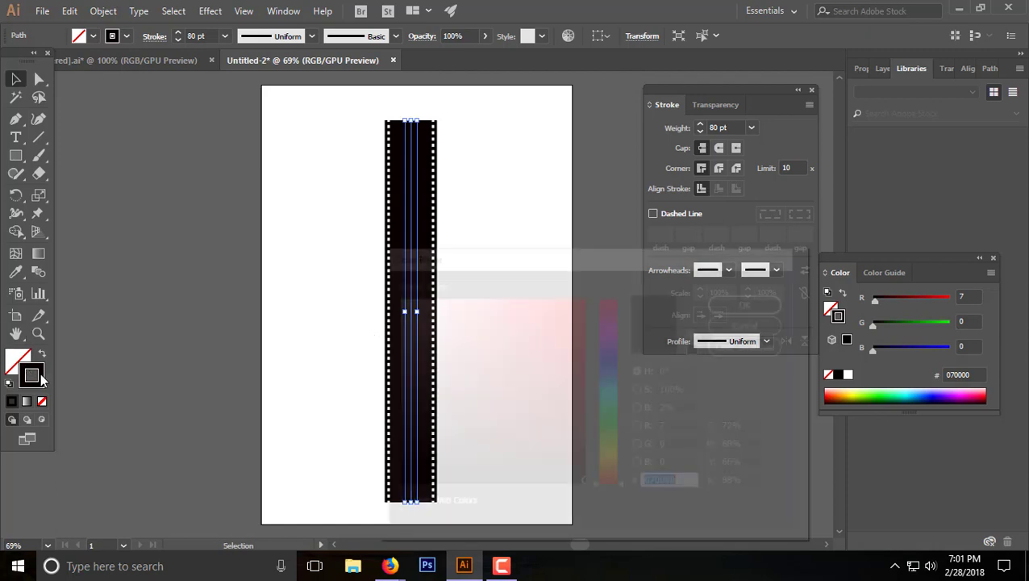
pyautogui.write('fffafa')
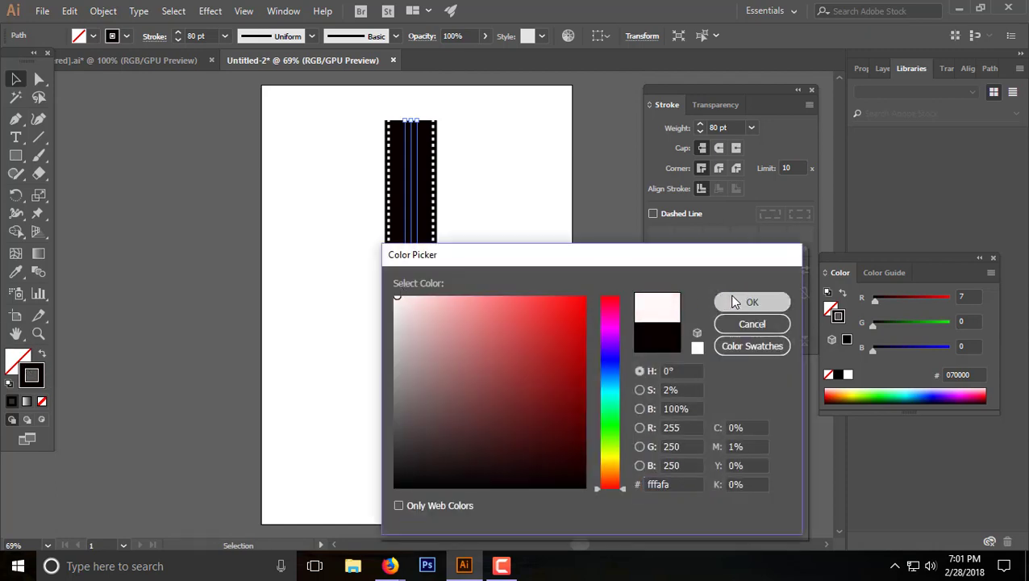
pyautogui.click(730, 301)
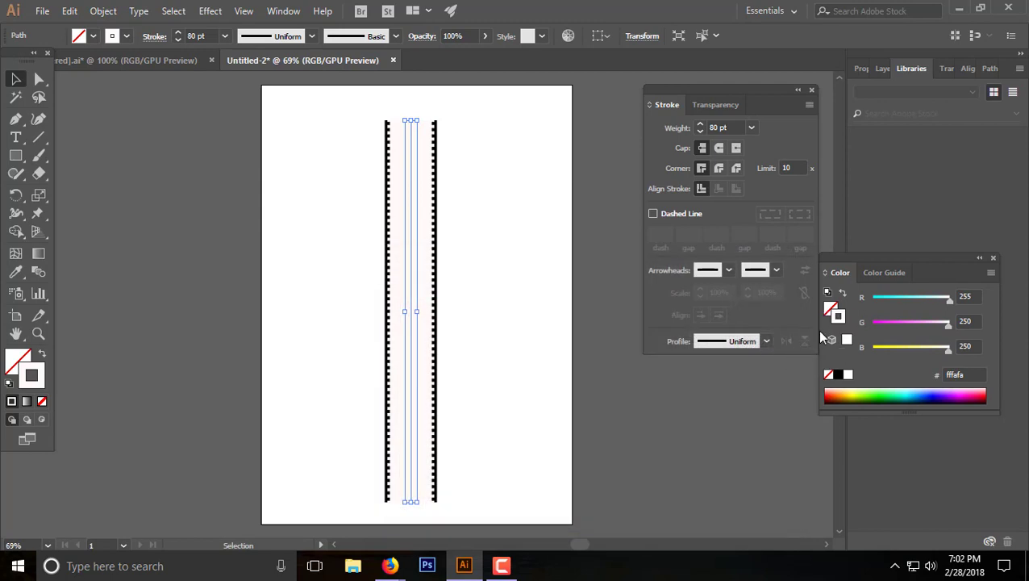
pyautogui.click(733, 127)
pyautogui.write('75')
pyautogui.press('Return')
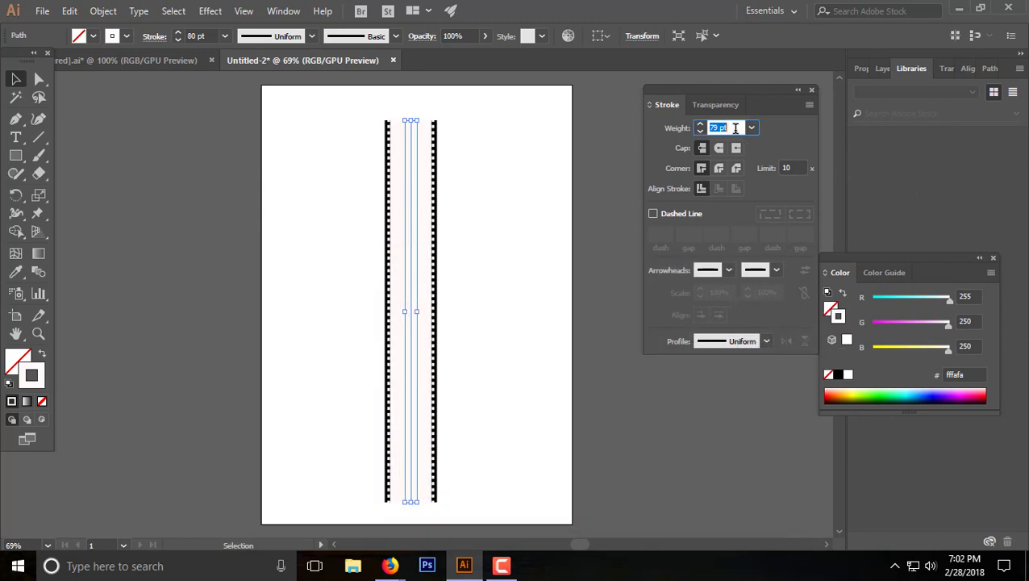
pyautogui.press('Down')
pyautogui.press('Down')
pyautogui.press('Down')
pyautogui.press('Down')
pyautogui.press('Down')
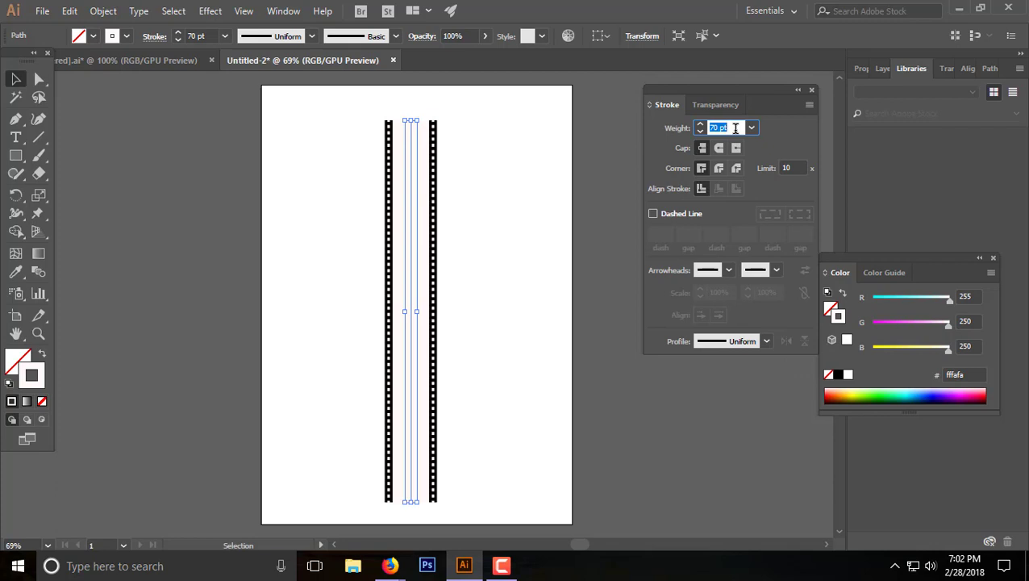
# Dash the inner stroke at 72 pt dash and 6 pt gap to form film frames
pyautogui.click(667, 214)
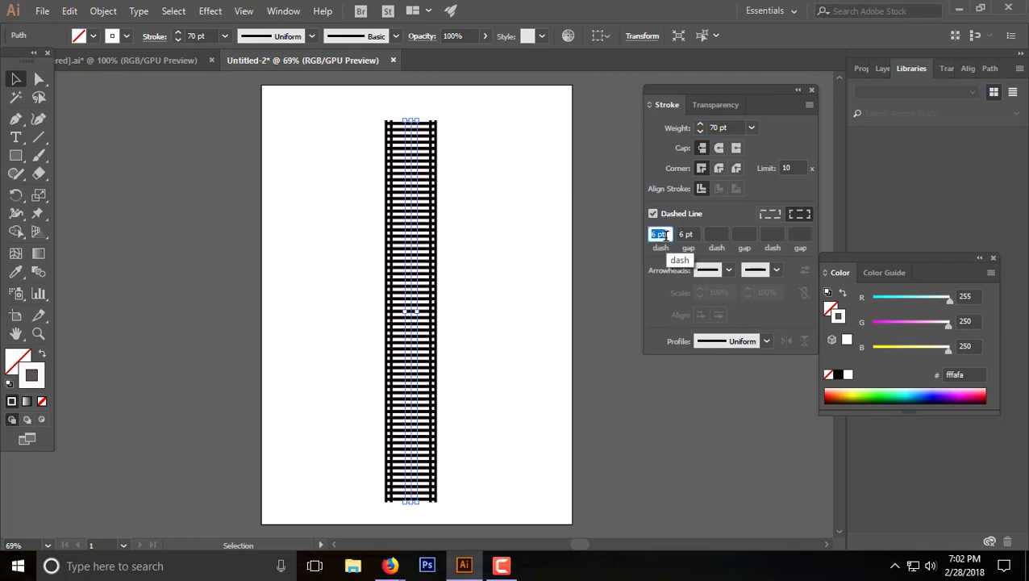
pyautogui.write('72')
pyautogui.press('Tab')
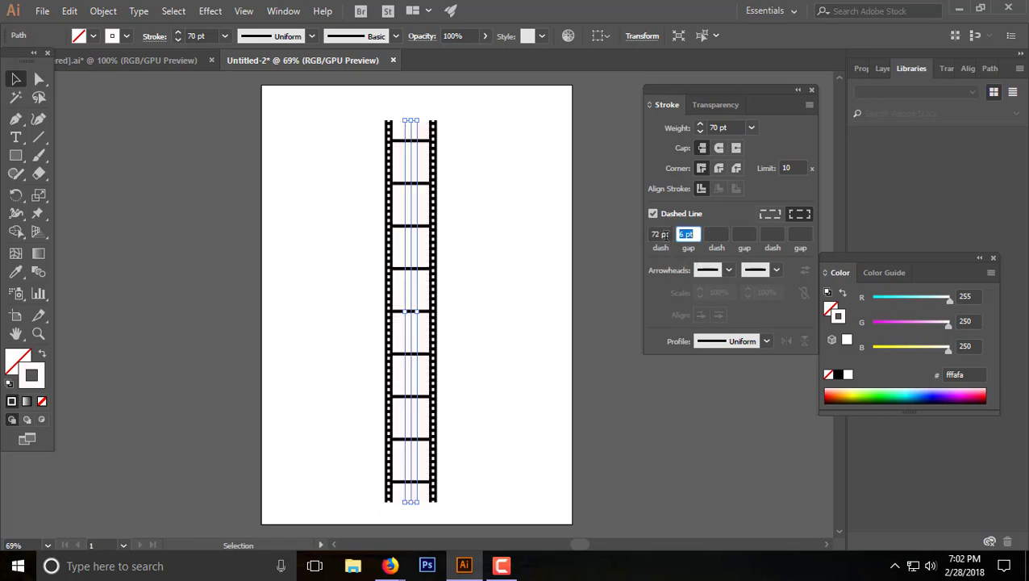
pyautogui.press('Tab')
pyautogui.write('0')
pyautogui.press('Tab')
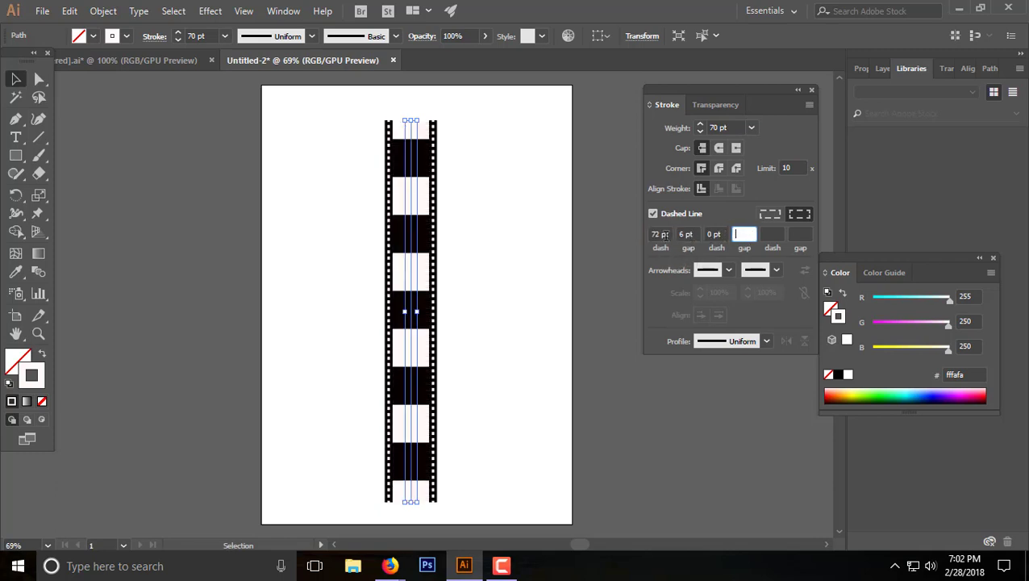
pyautogui.write('0')
pyautogui.press('Tab')
pyautogui.press('Tab')
pyautogui.write('6')
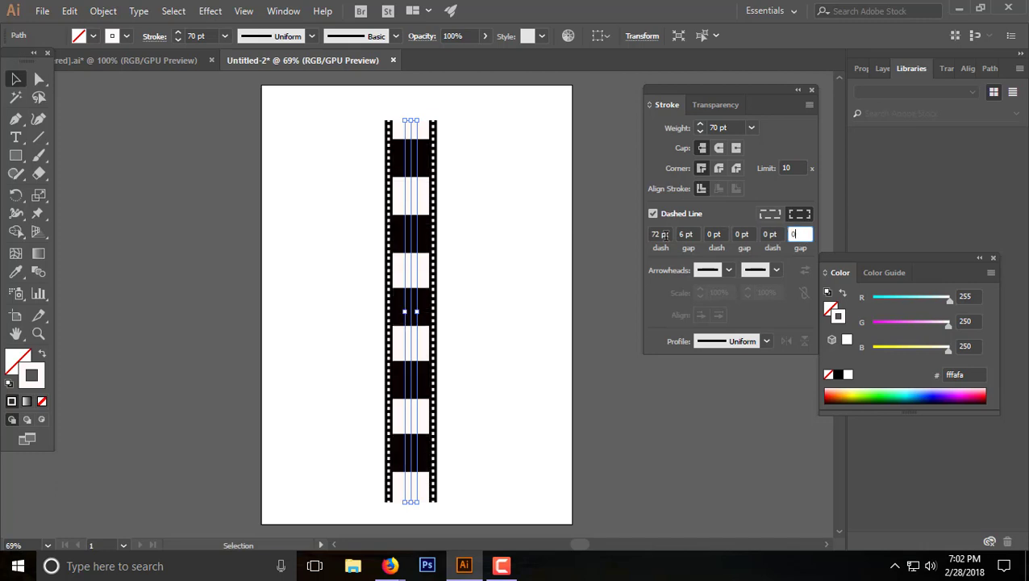
pyautogui.press('Tab')
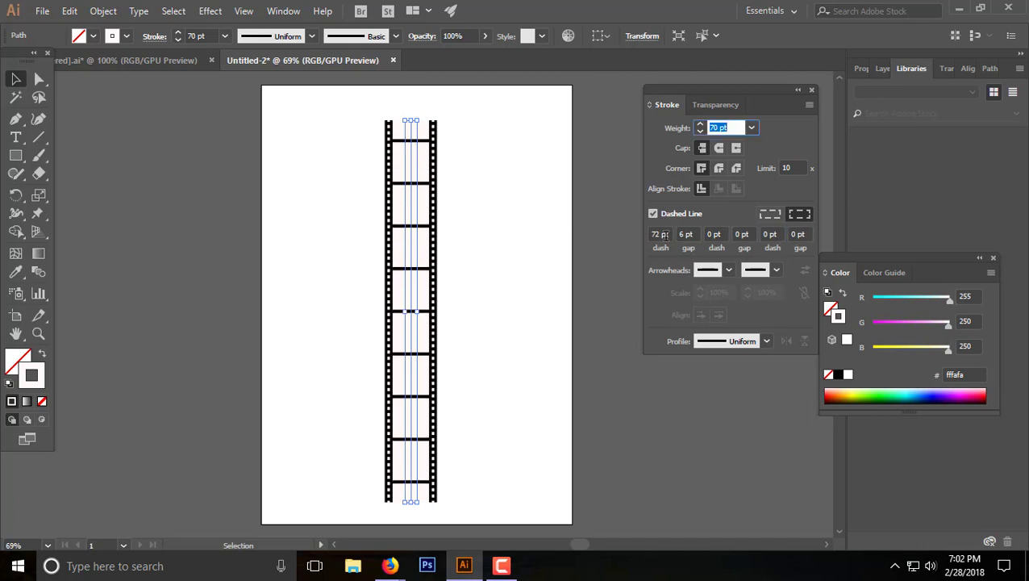
pyautogui.press('Return')
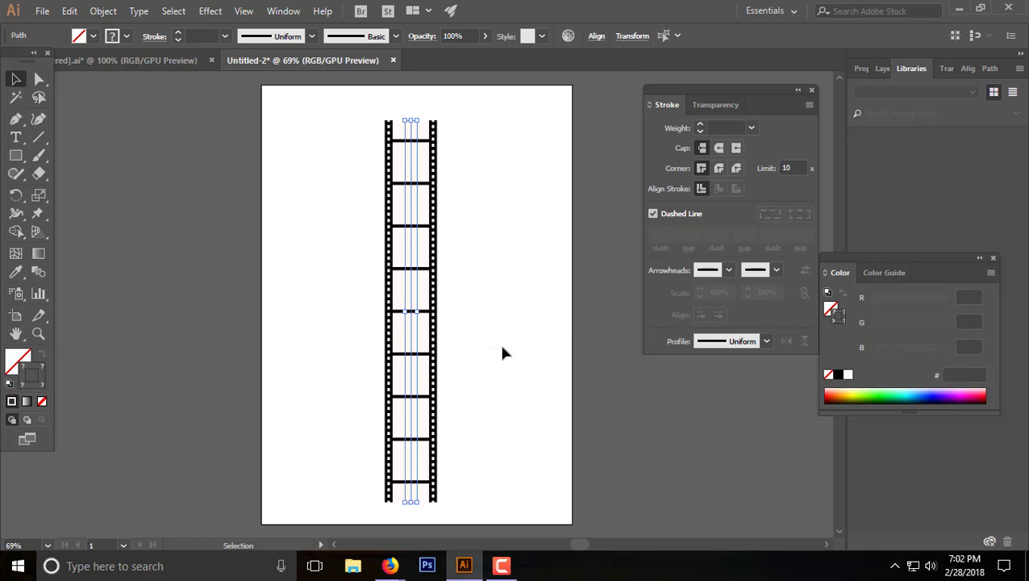
# Check the result, close the Stroke panel and select the entire film strip
pyautogui.click(508, 258)
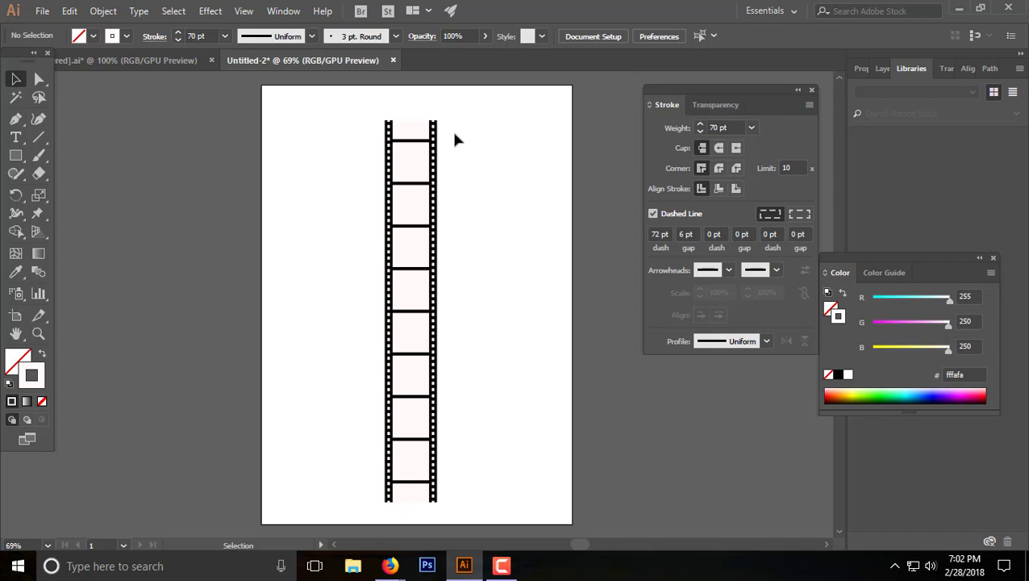
pyautogui.click(411, 250)
pyautogui.click(477, 266)
pyautogui.moveTo(328, 227); pyautogui.dragTo(516, 438)
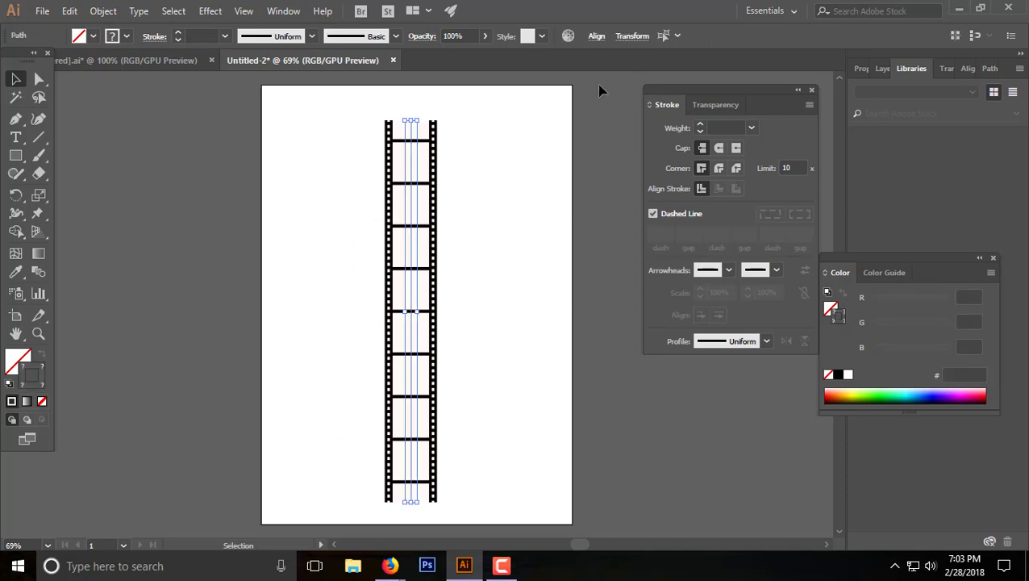
pyautogui.click(812, 90)
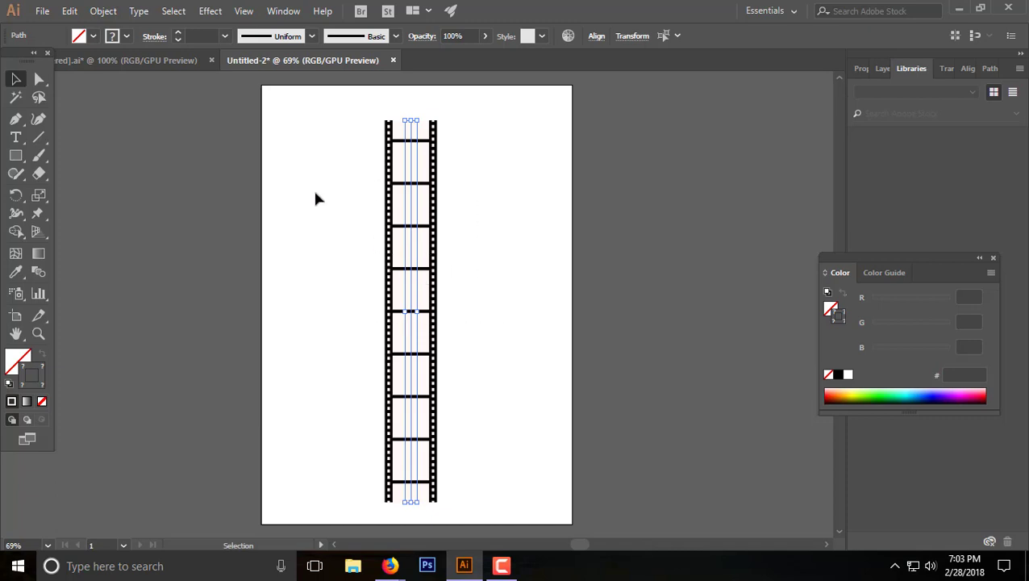
pyautogui.moveTo(314, 193); pyautogui.dragTo(498, 369)
pyautogui.click(104, 10)
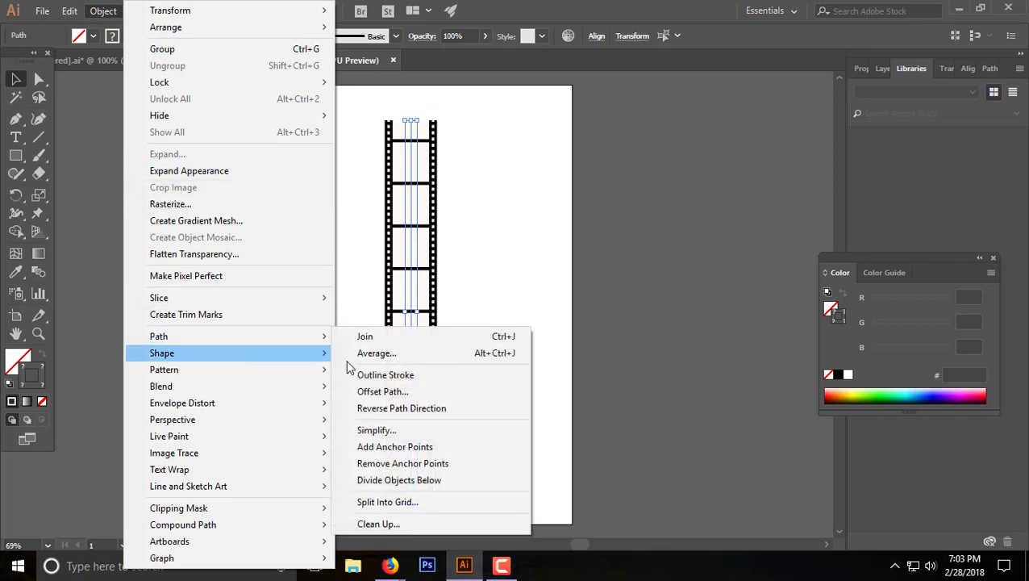
pyautogui.moveTo(158, 337)
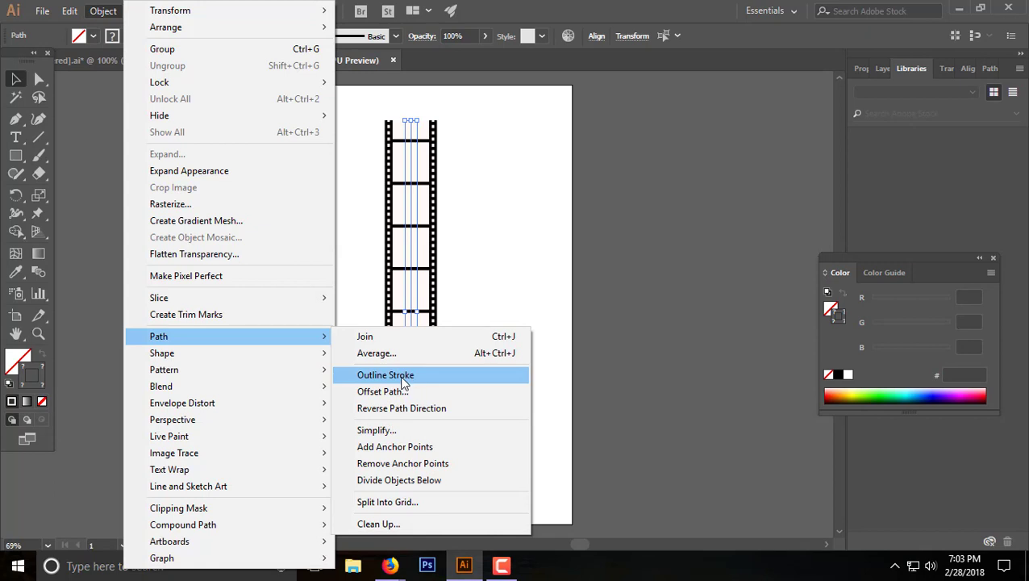
# Convert the film strip's strokes into filled shapes with Object > Path > Outline Stroke
pyautogui.click(403, 376)
pyautogui.click(459, 286)
pyautogui.click(382, 317)
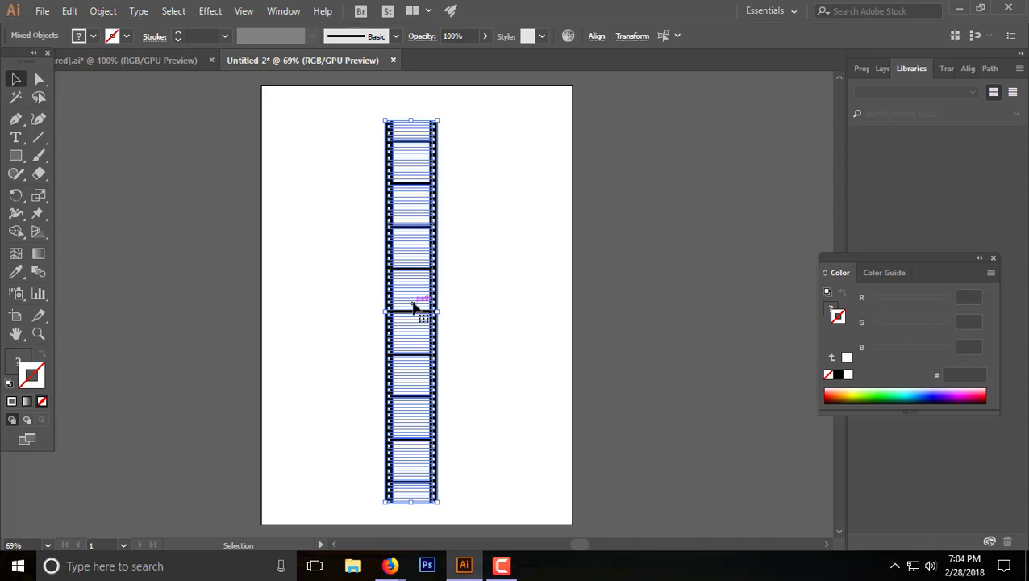
pyautogui.click(280, 11)
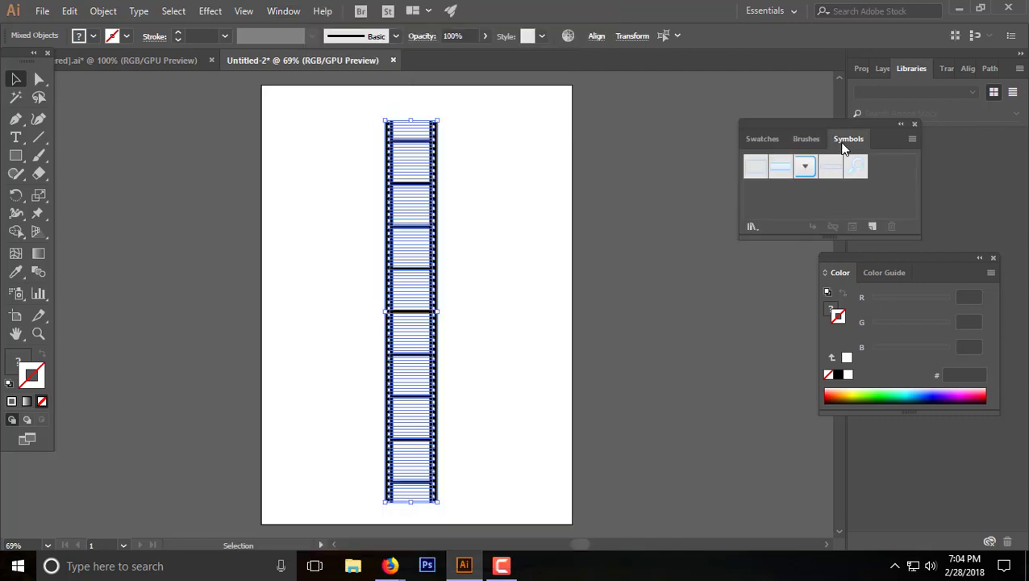
# Add the film strip to Symbols as 'film reel', then delete it from the artboard
pyautogui.moveTo(845, 127); pyautogui.dragTo(744, 86)
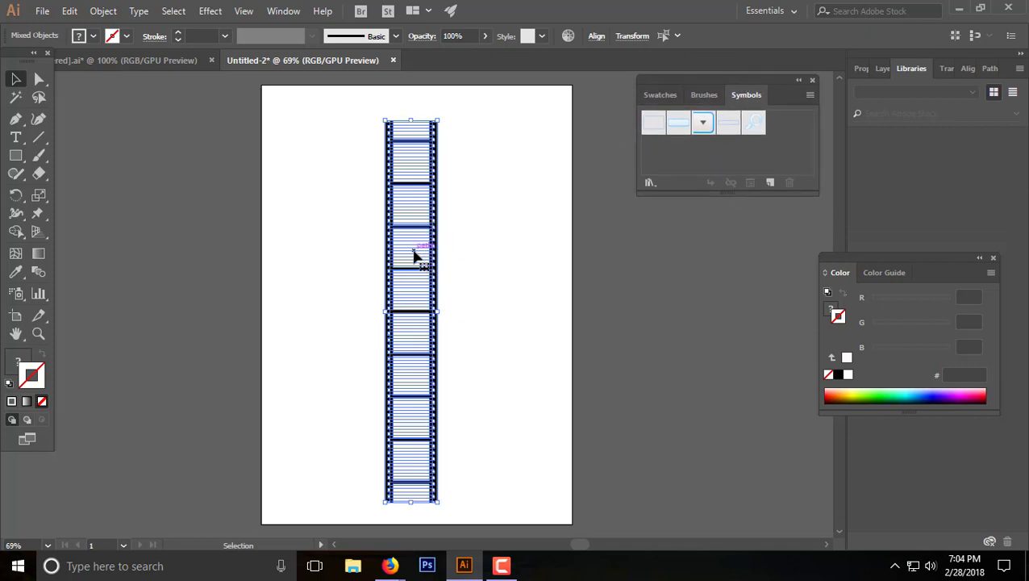
pyautogui.moveTo(413, 252); pyautogui.dragTo(691, 165)
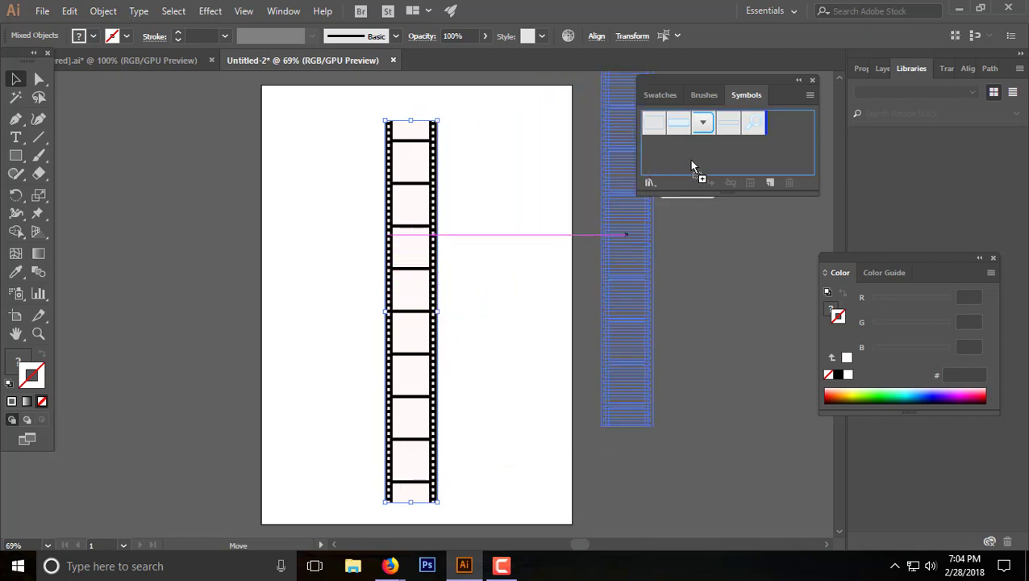
pyautogui.moveTo(768, 148); pyautogui.dragTo(774, 145)
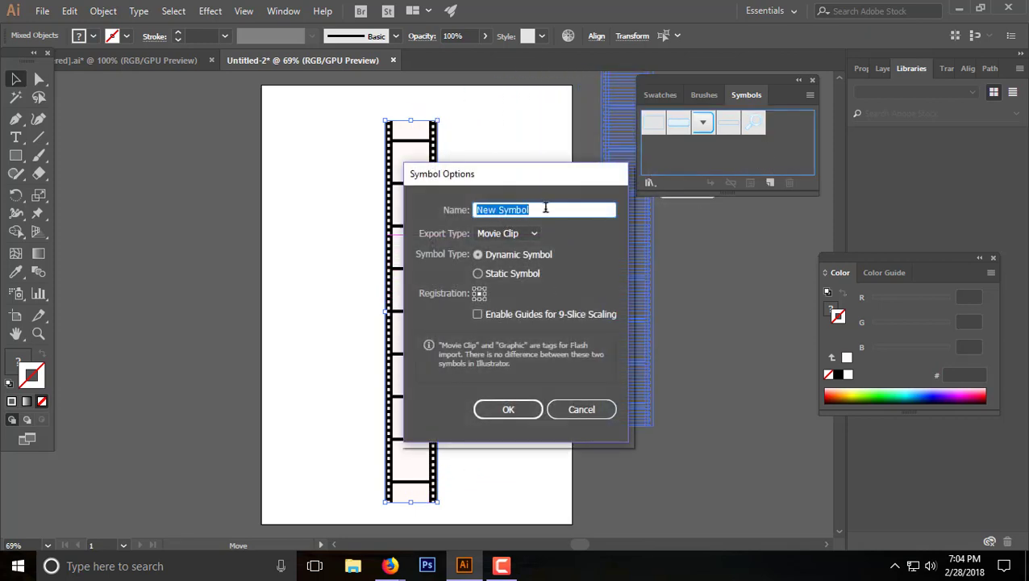
pyautogui.write('film reel')
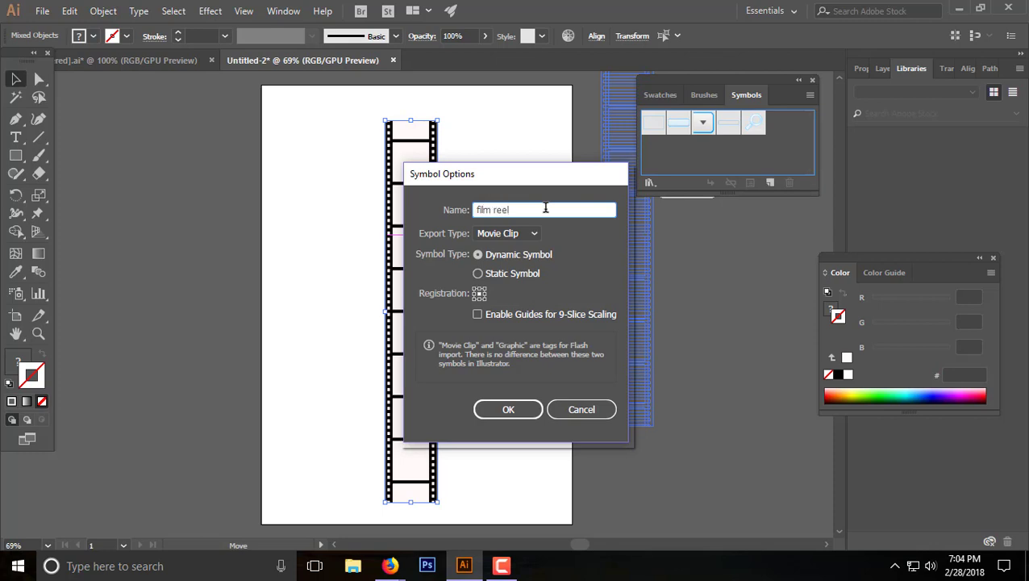
pyautogui.press('Return')
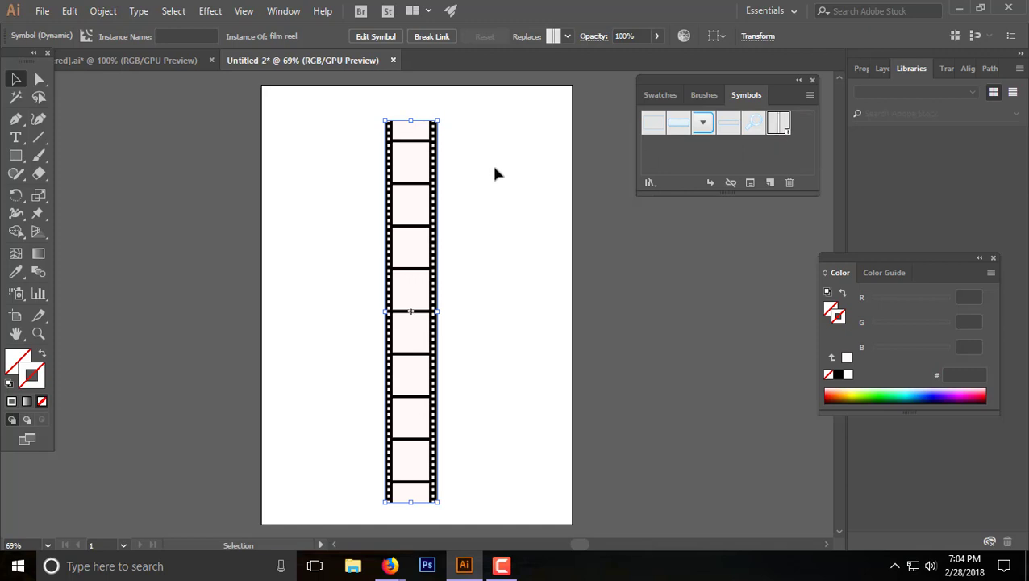
pyautogui.press('Delete')
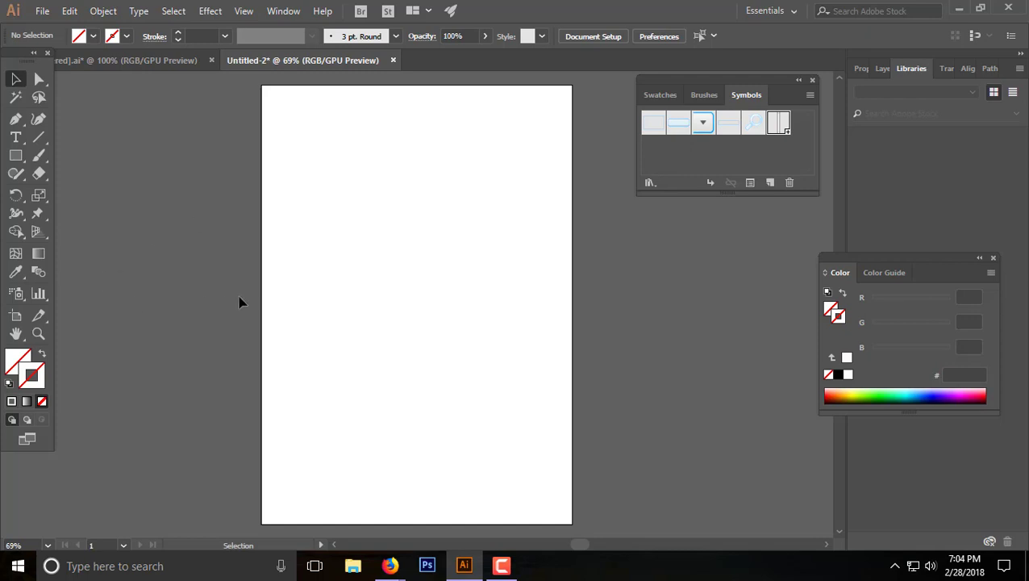
# Draw a three-anchor S-curve with the Pen tool across the page, then nudge it slightly up
pyautogui.click(15, 119)
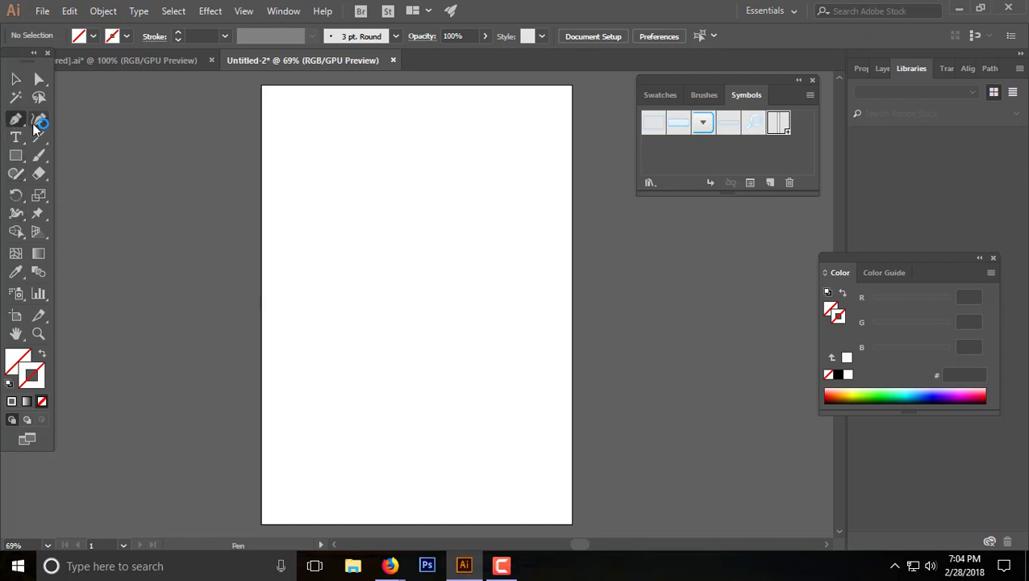
pyautogui.click(289, 349)
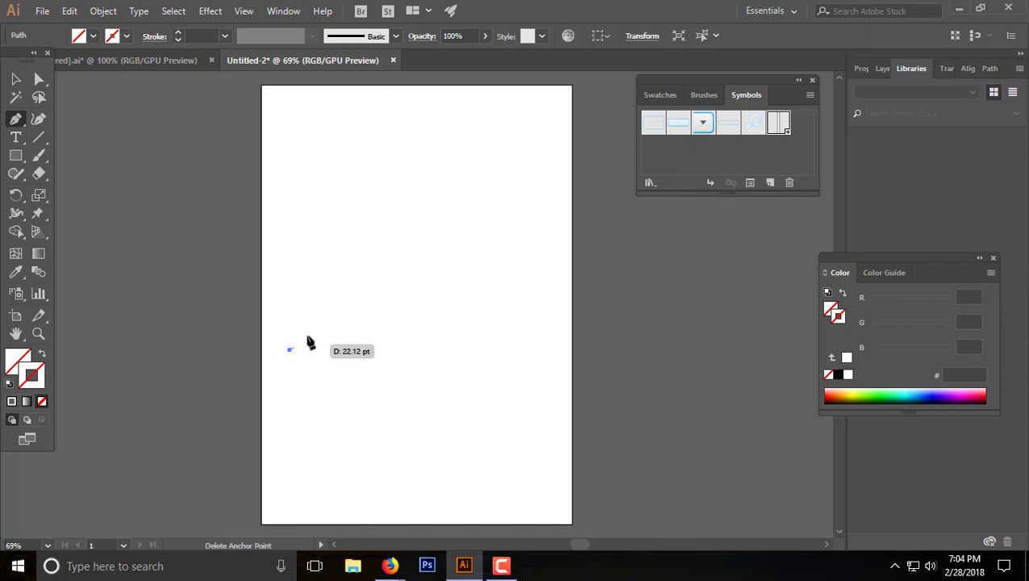
pyautogui.click(369, 270)
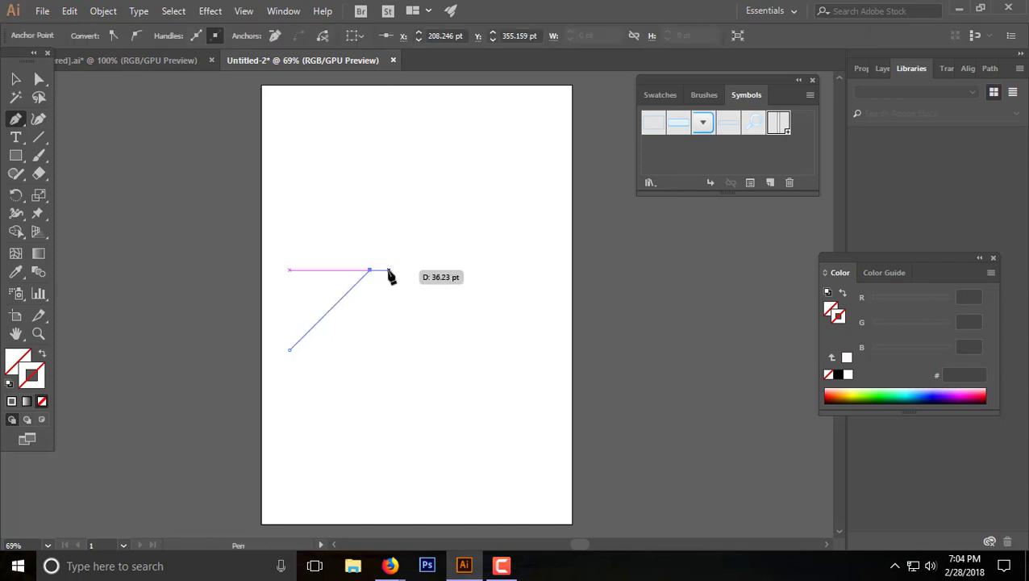
pyautogui.moveTo(388, 279); pyautogui.dragTo(501, 298)
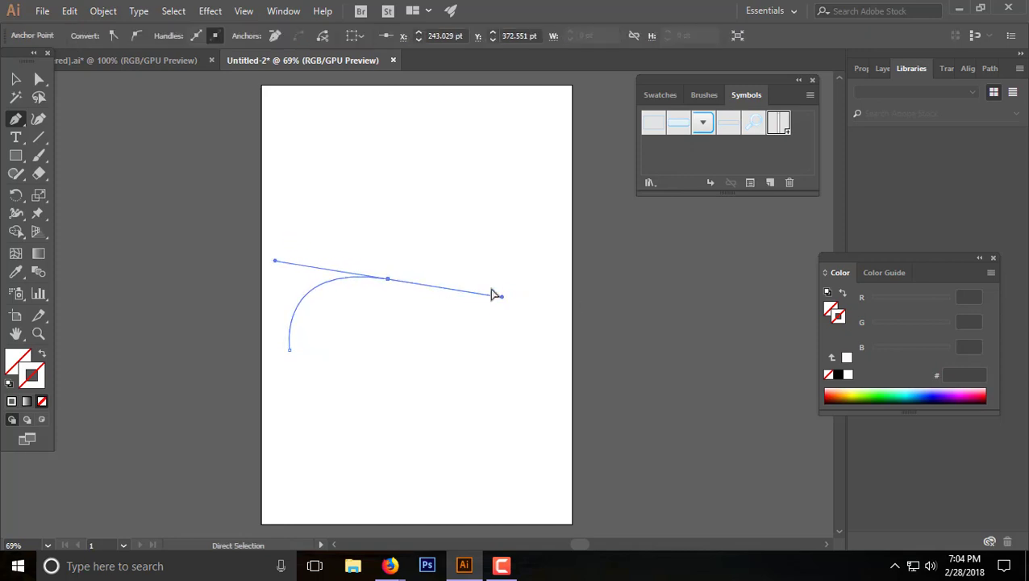
pyautogui.hotkey('ctrl', 'z')
pyautogui.moveTo(442, 314); pyautogui.dragTo(486, 329)
pyautogui.hotkey('ctrl', 'z')
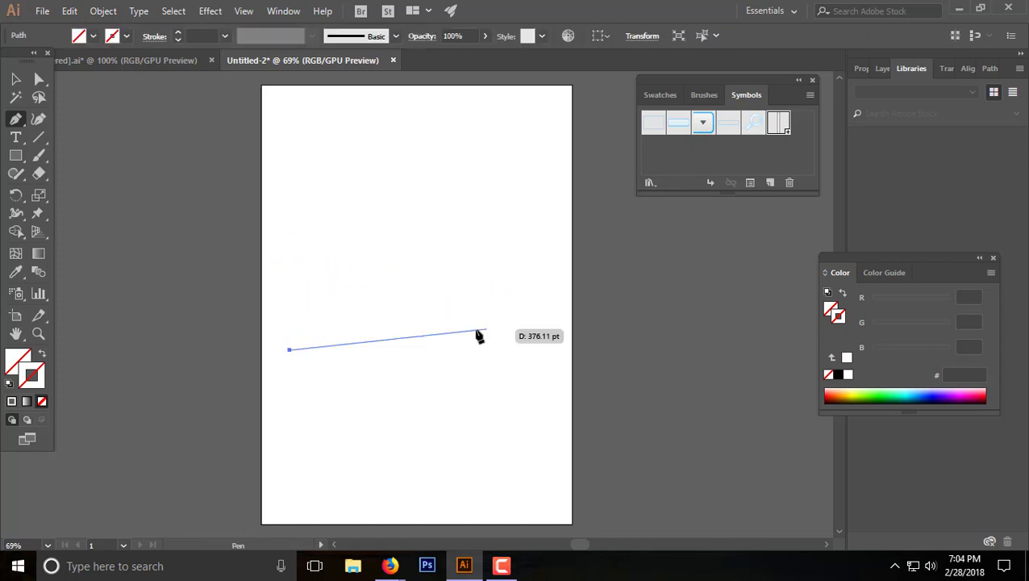
pyautogui.moveTo(425, 338)
pyautogui.mouseDown()
pyautogui.moveTo(435, 300)
pyautogui.moveTo(475, 248)
pyautogui.mouseUp()
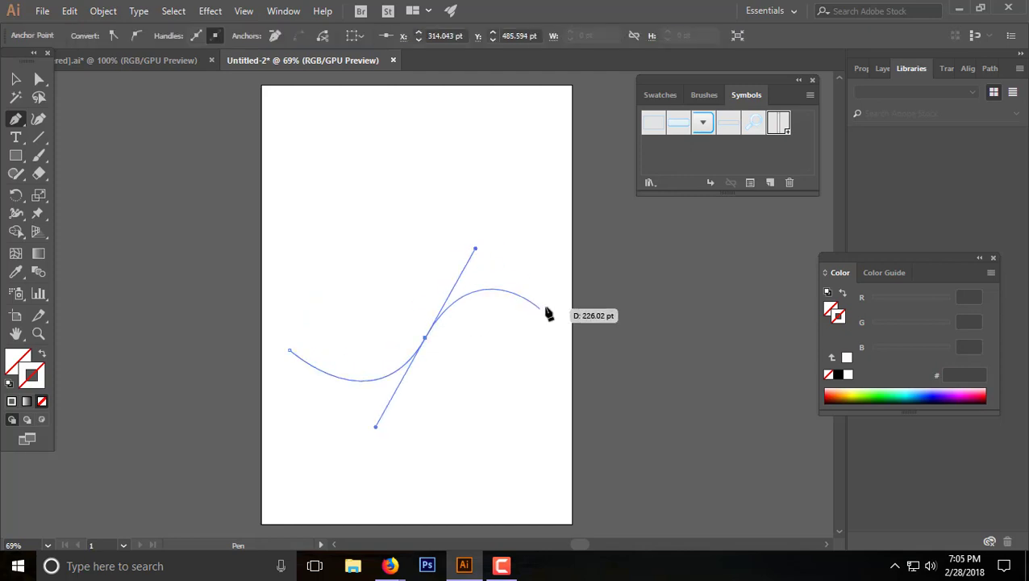
pyautogui.click(560, 305)
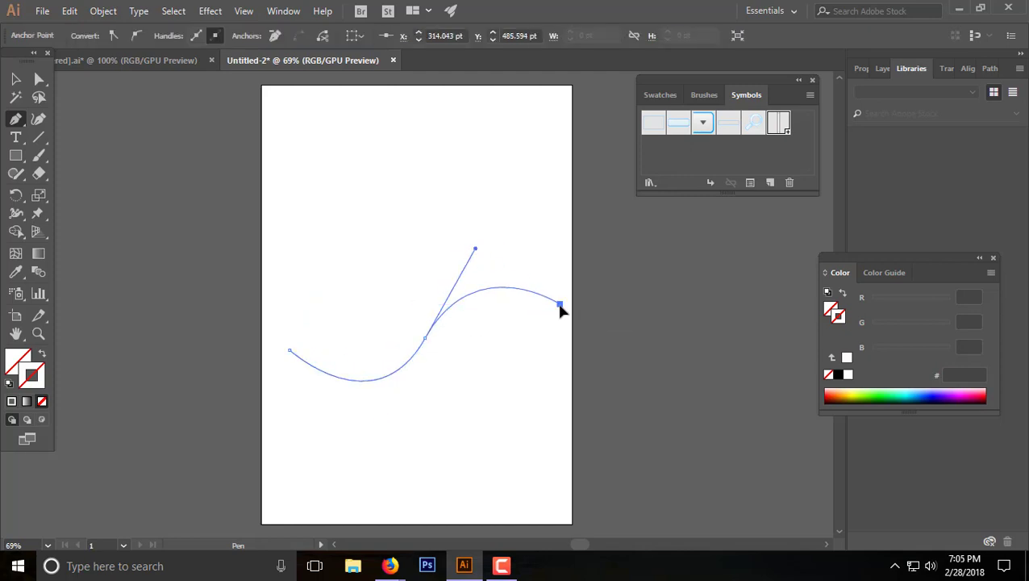
pyautogui.press('v')
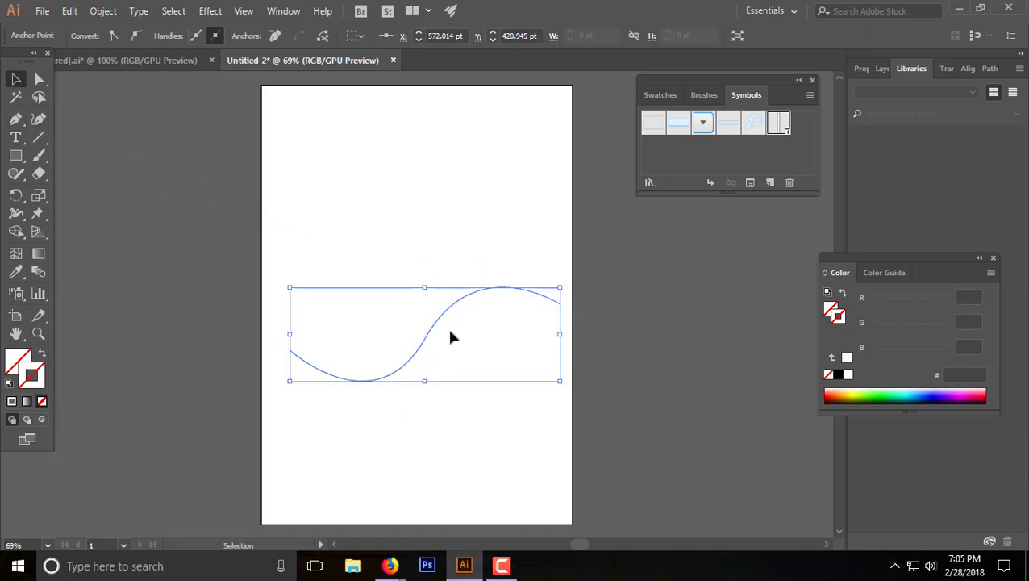
pyautogui.moveTo(436, 327); pyautogui.dragTo(427, 305)
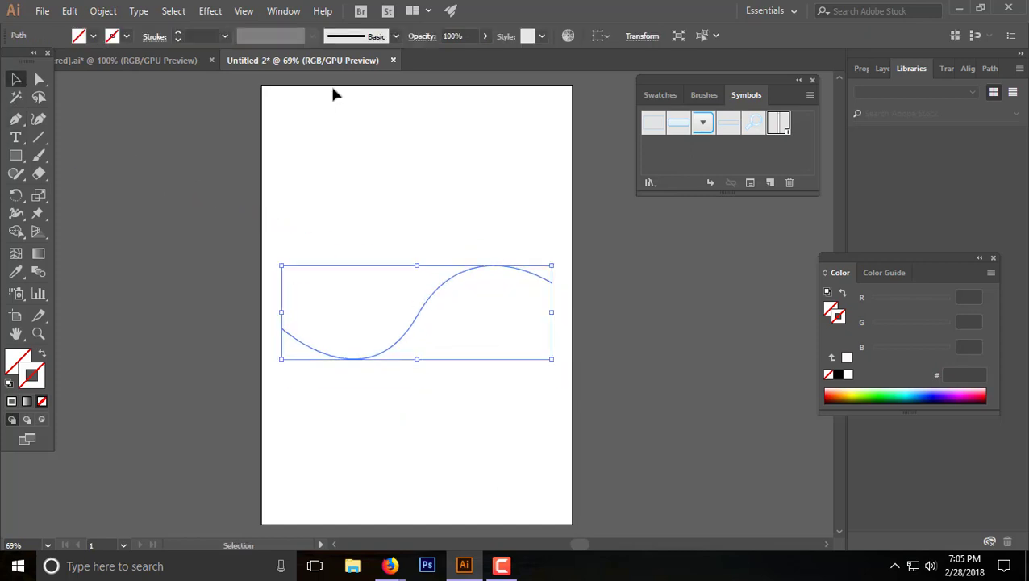
# Reselect the S-curve and set its stroke to red #ed0000 in the Color Picker
pyautogui.click(209, 13)
pyautogui.click(413, 113)
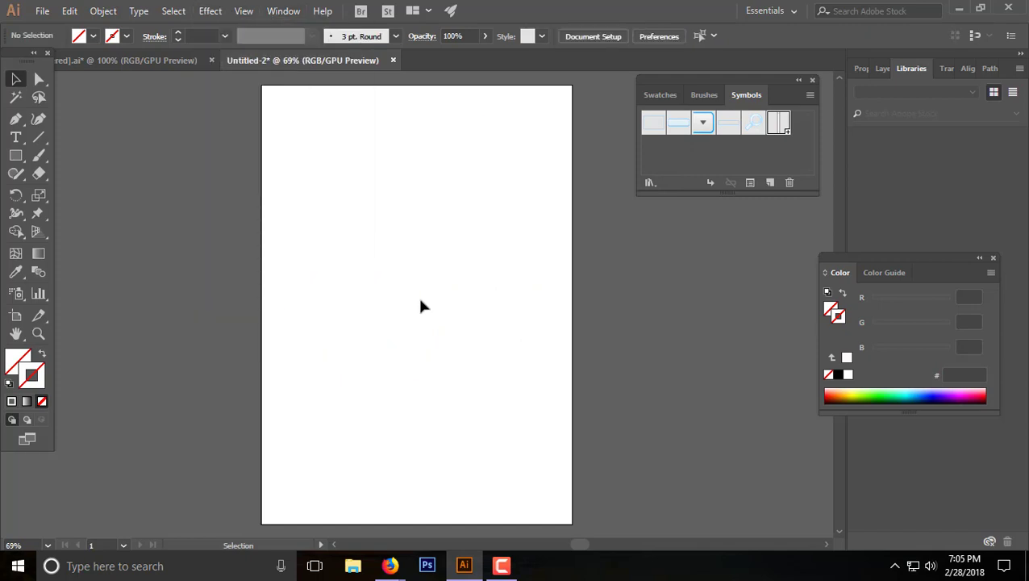
pyautogui.moveTo(416, 294); pyautogui.dragTo(434, 361)
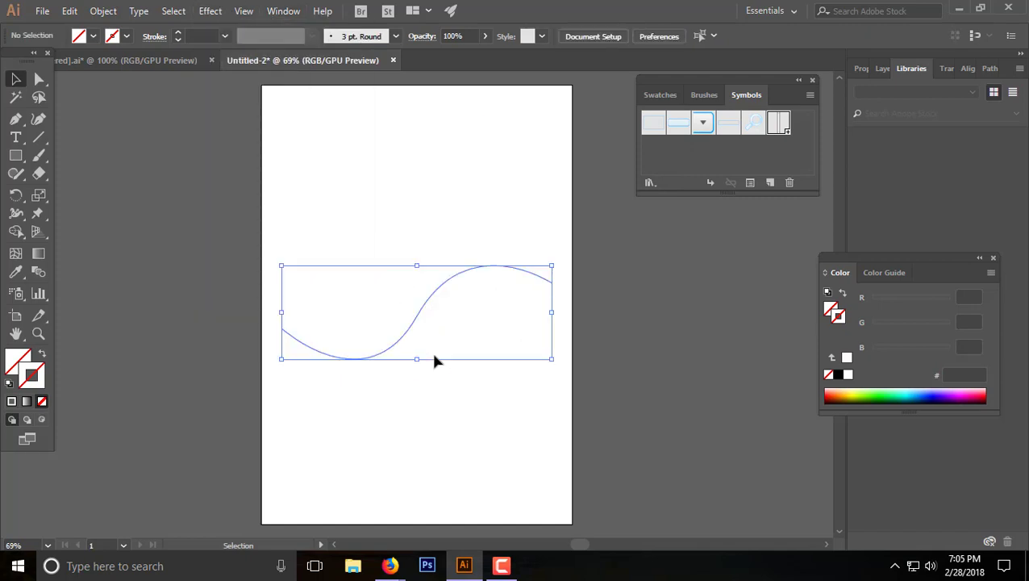
pyautogui.doubleClick(34, 376)
pyautogui.click(741, 325)
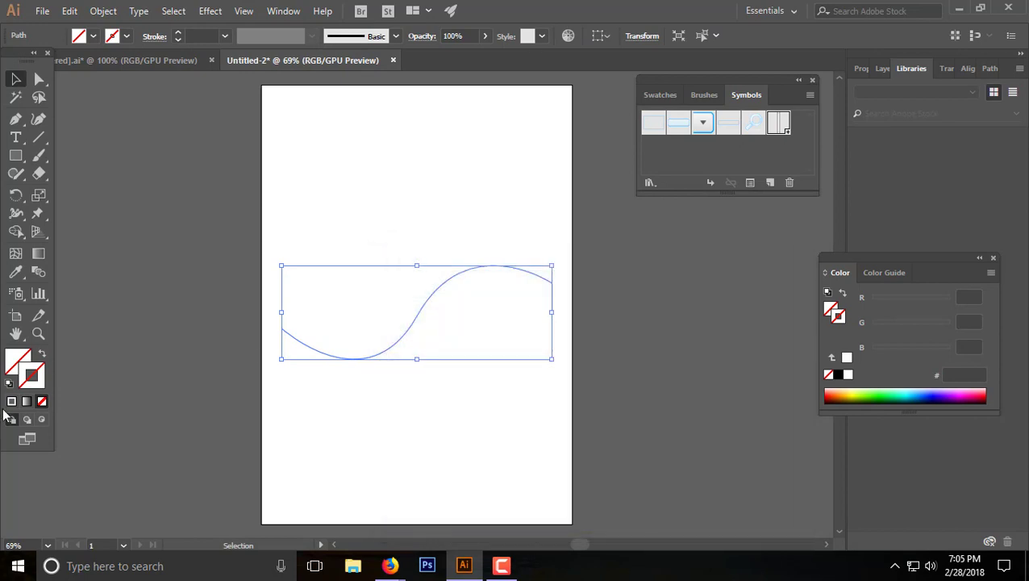
pyautogui.click(11, 405)
pyautogui.doubleClick(39, 376)
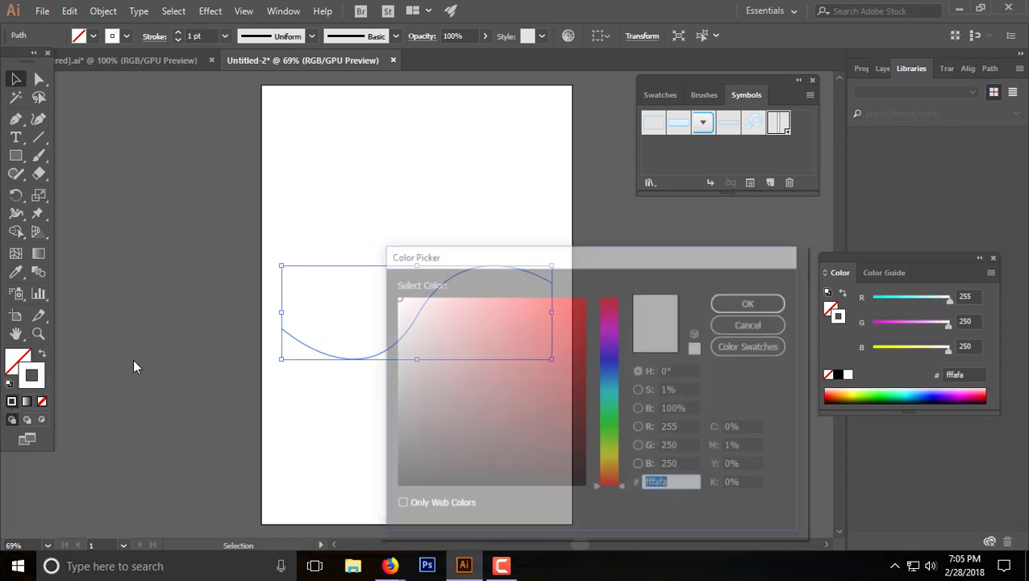
pyautogui.moveTo(397, 348)
pyautogui.mouseDown()
pyautogui.moveTo(473, 376)
pyautogui.moveTo(581, 382)
pyautogui.moveTo(584, 309)
pyautogui.mouseUp()
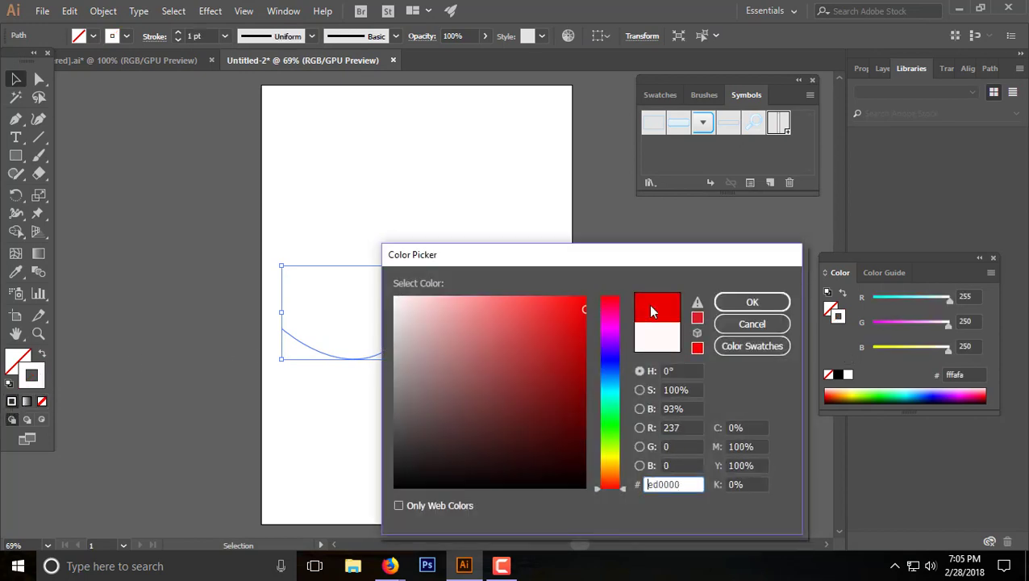
pyautogui.click(751, 302)
pyautogui.click(401, 292)
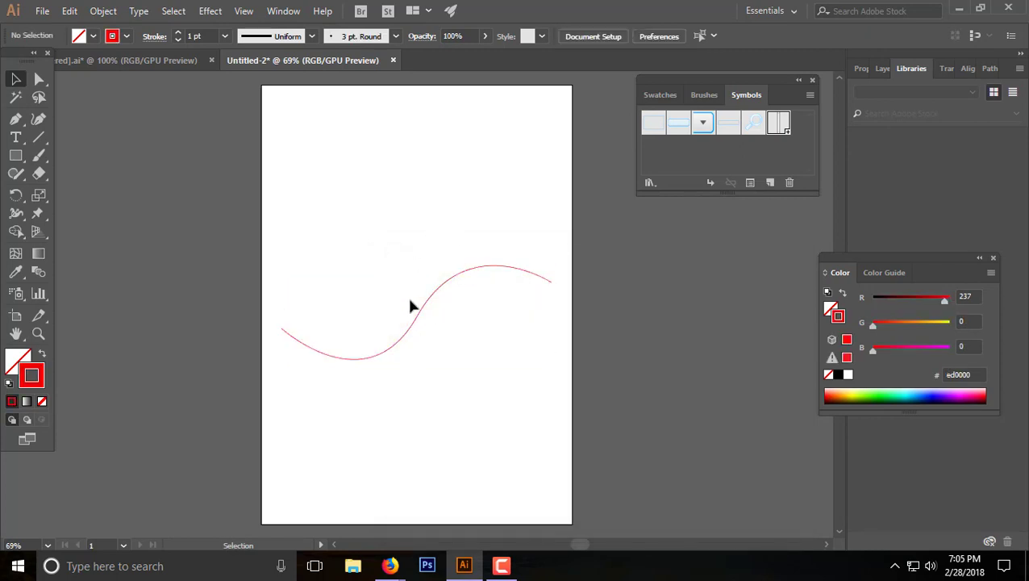
pyautogui.click(415, 319)
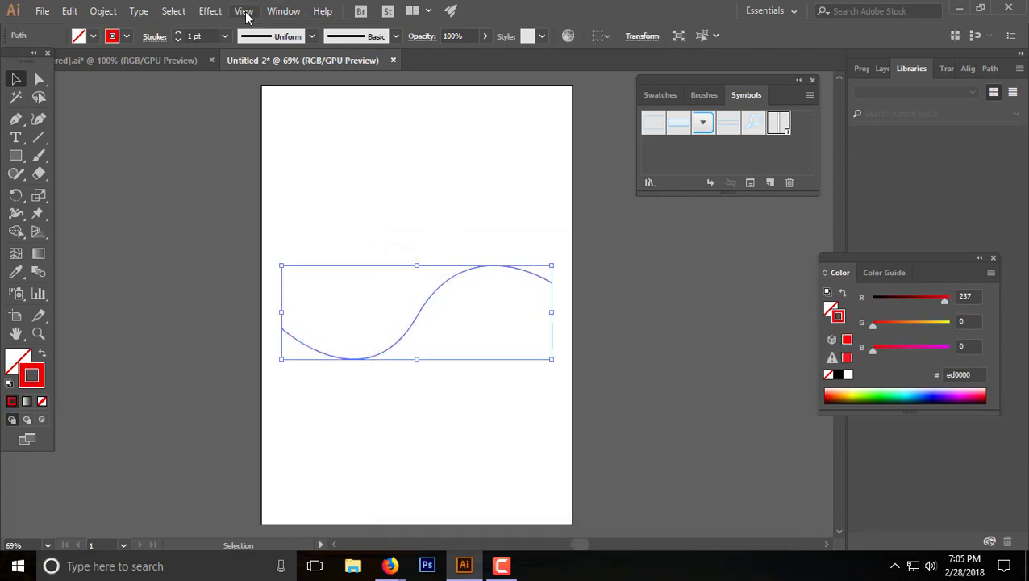
# Apply the 3D Extrude & Bevel effect to the S-curve with Preview turned on
pyautogui.click(210, 12)
pyautogui.moveTo(222, 97)
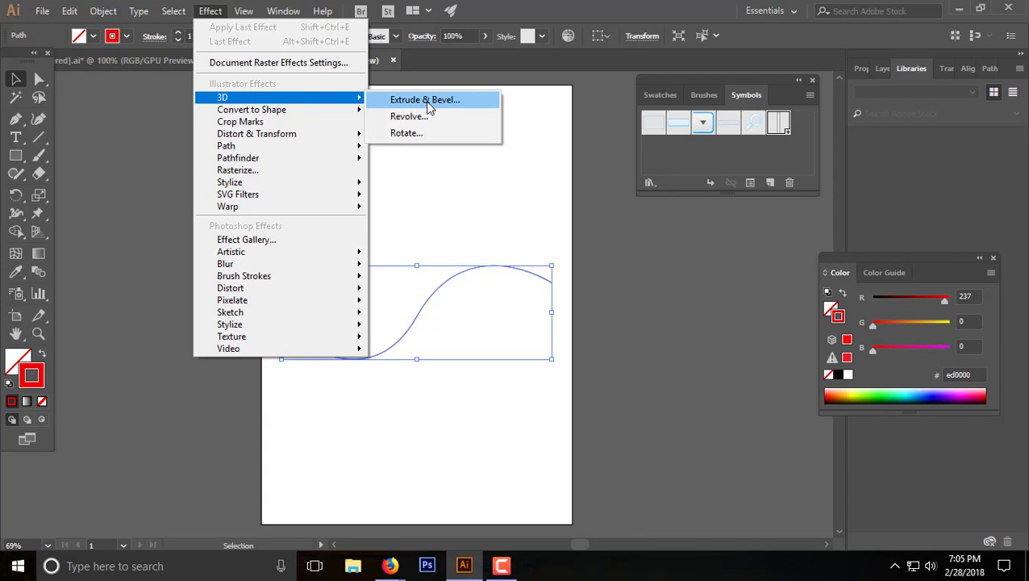
pyautogui.click(429, 109)
pyautogui.moveTo(637, 145)
pyautogui.mouseDown()
pyautogui.moveTo(617, 128)
pyautogui.moveTo(741, 129)
pyautogui.mouseUp()
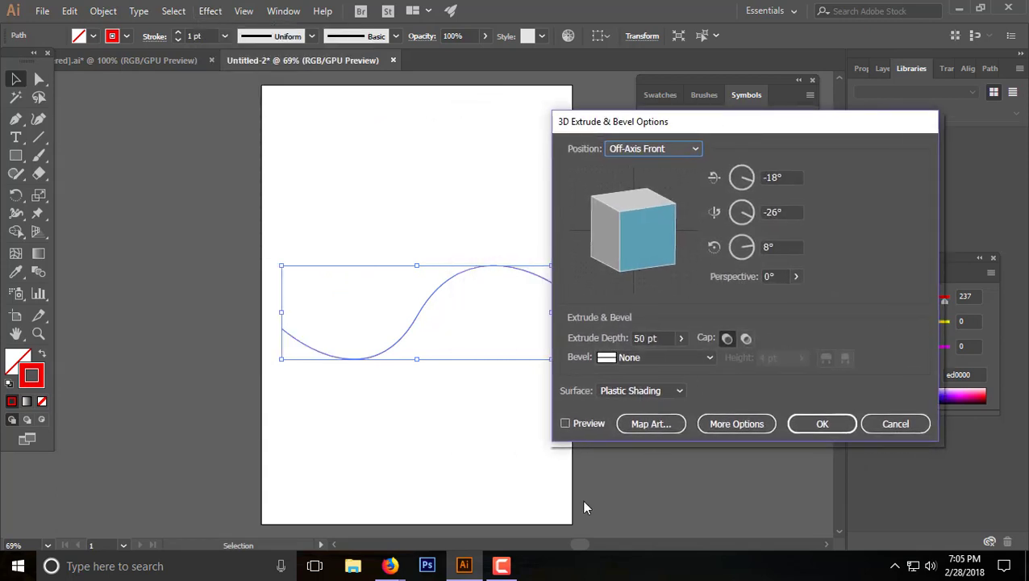
pyautogui.click(569, 423)
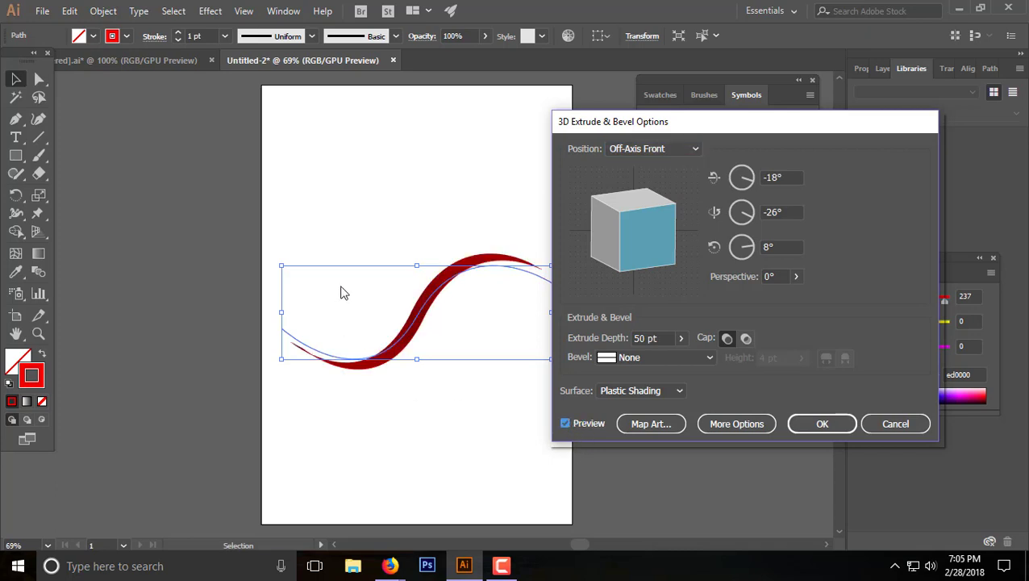
pyautogui.moveTo(631, 131); pyautogui.dragTo(674, 128)
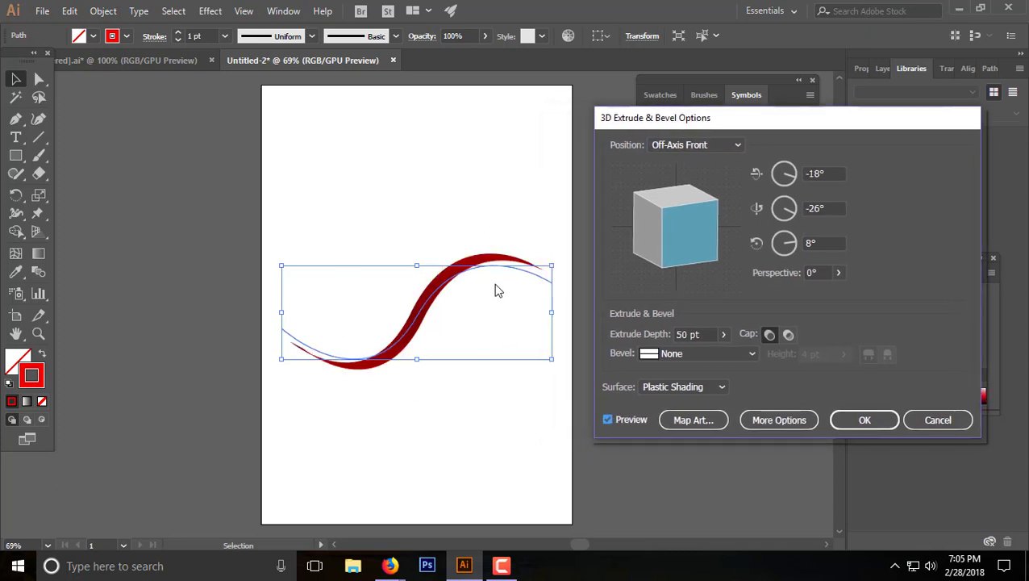
# Rotate the ribbon to -20°, 8°, 4°, set 60 pt extrude depth, and open Map Art
pyautogui.moveTo(676, 251)
pyautogui.mouseDown()
pyautogui.moveTo(659, 220)
pyautogui.moveTo(673, 211)
pyautogui.moveTo(668, 263)
pyautogui.moveTo(680, 234)
pyautogui.moveTo(662, 243)
pyautogui.moveTo(680, 226)
pyautogui.moveTo(666, 218)
pyautogui.moveTo(668, 278)
pyautogui.mouseUp()
pyautogui.click(705, 333)
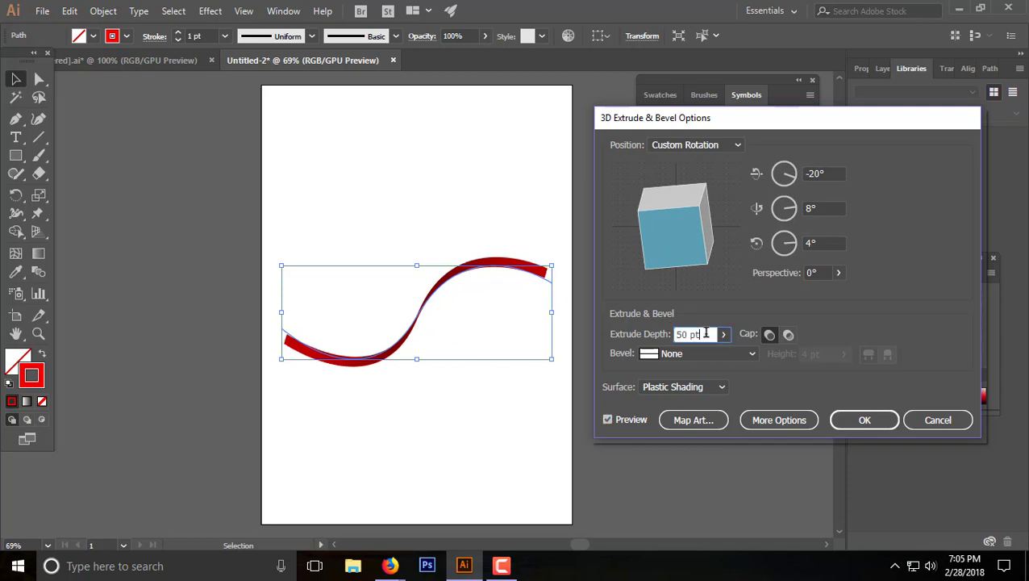
pyautogui.press('Up')
pyautogui.press('Up')
pyautogui.press('Up')
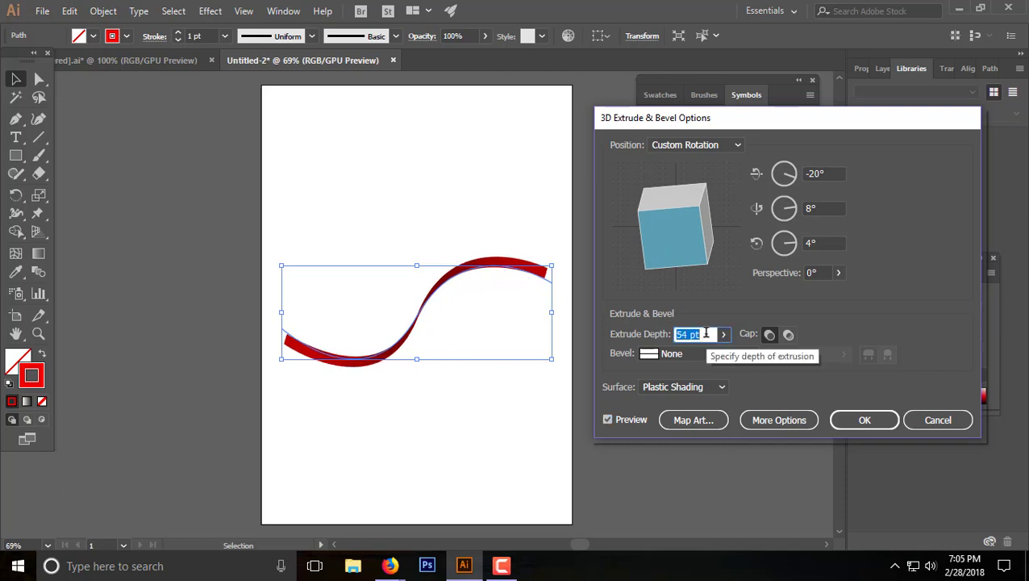
pyautogui.press('Up')
pyautogui.press('Up')
pyautogui.press('Up')
pyautogui.press('Up')
pyautogui.press('Up')
pyautogui.press('Up')
pyautogui.press('Up')
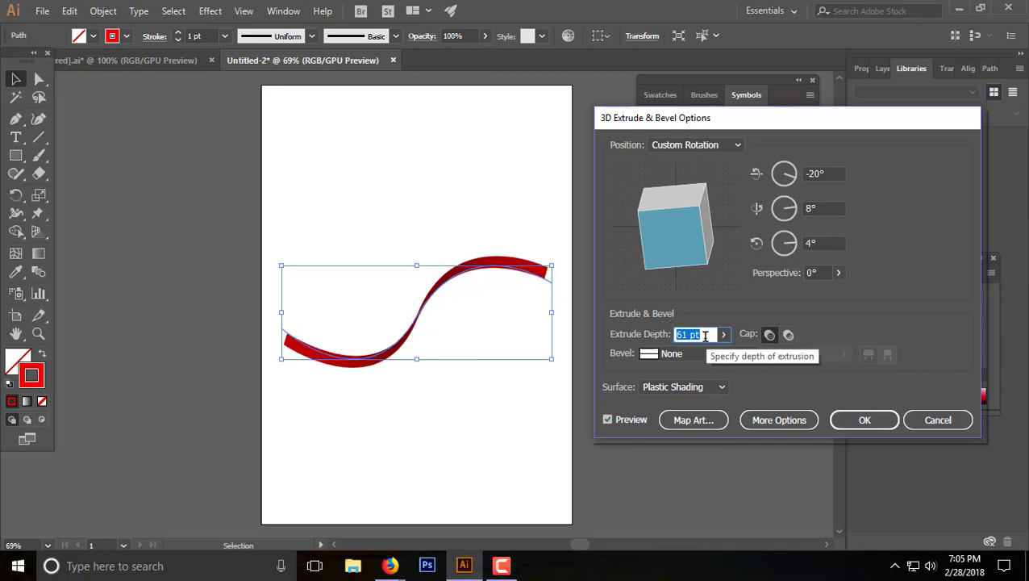
pyautogui.moveTo(732, 122); pyautogui.dragTo(721, 123)
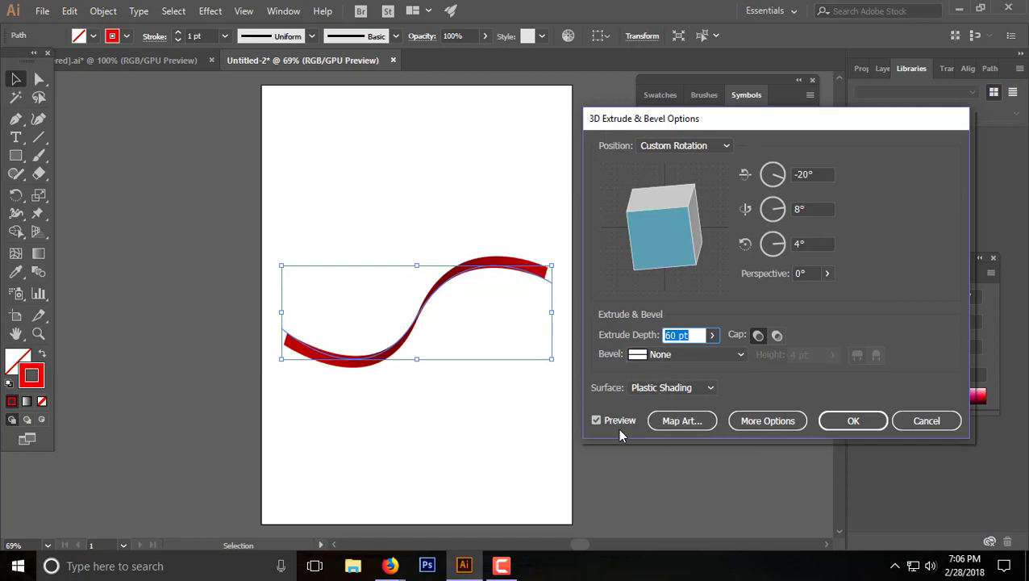
pyautogui.click(677, 421)
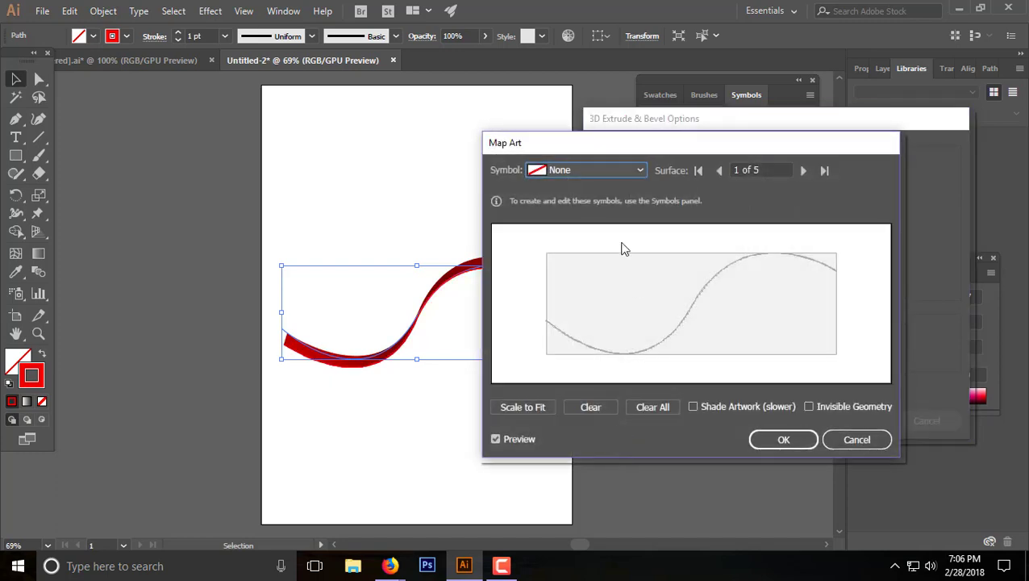
# Reposition the Map Art window, check the symbol list, and cycle through the ribbon's surfaces
pyautogui.moveTo(635, 146)
pyautogui.mouseDown()
pyautogui.moveTo(697, 152)
pyautogui.moveTo(677, 151)
pyautogui.mouseUp()
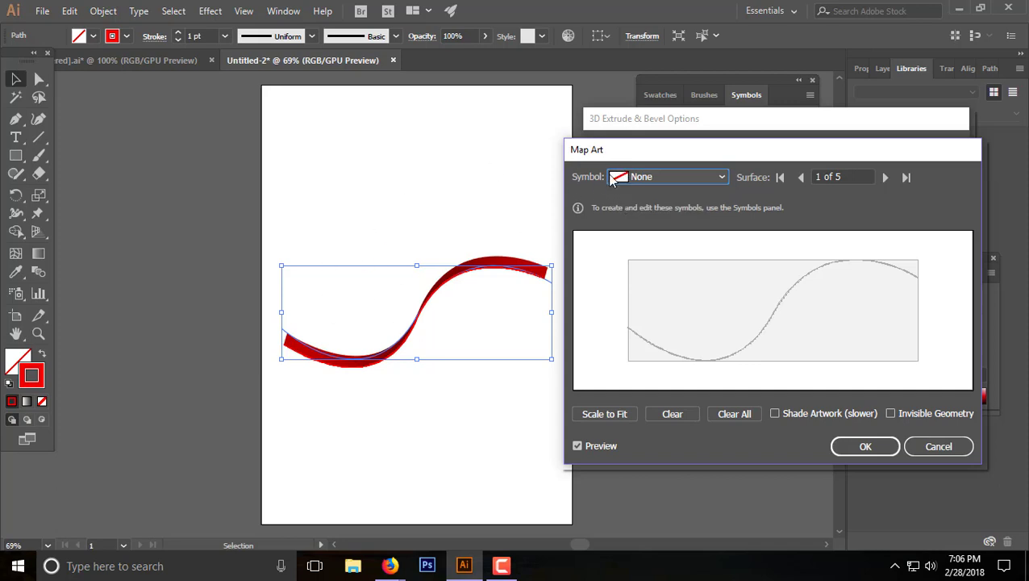
pyautogui.click(634, 177)
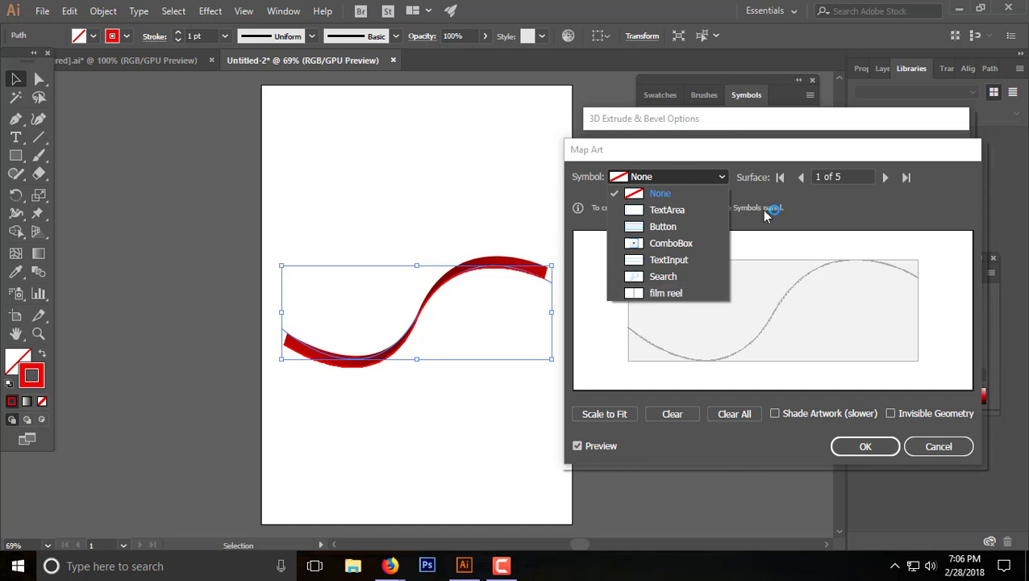
pyautogui.click(770, 161)
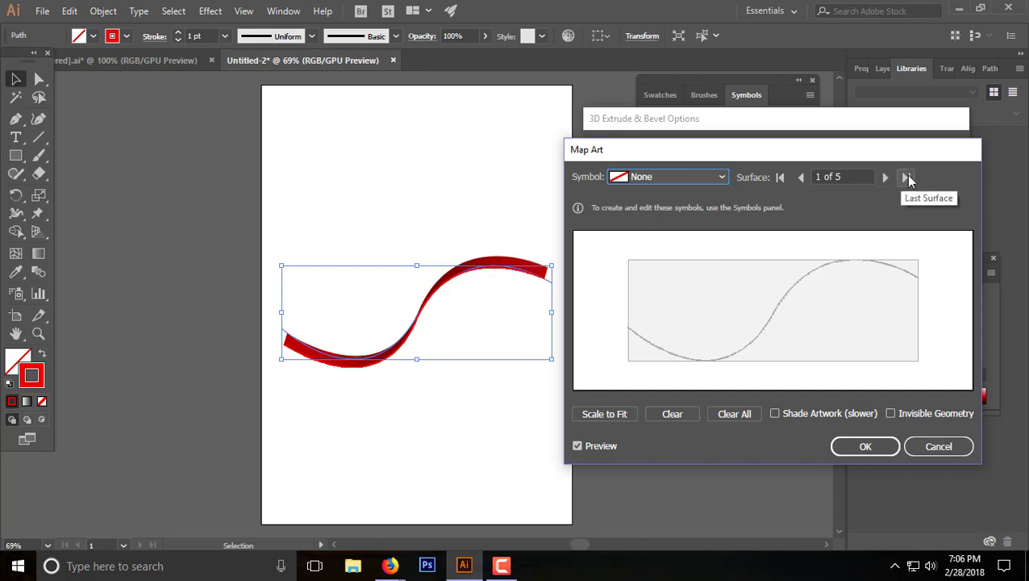
pyautogui.click(907, 178)
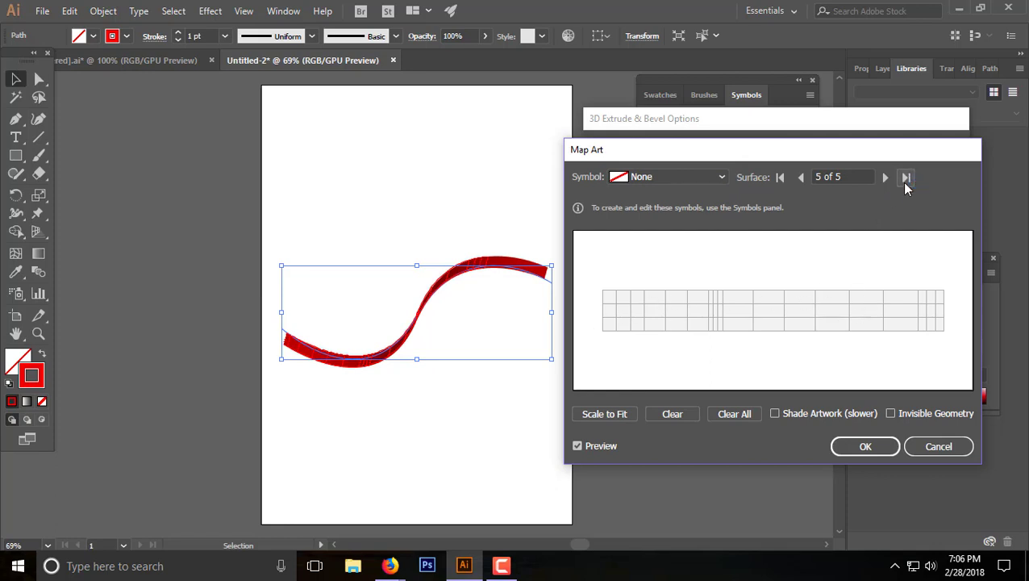
pyautogui.click(885, 179)
pyautogui.click(801, 177)
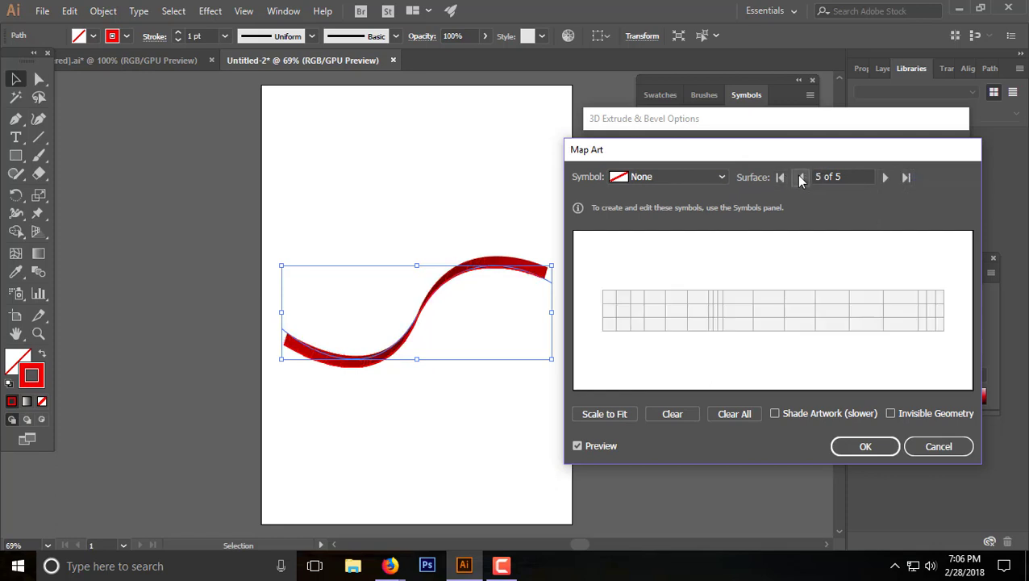
pyautogui.click(801, 178)
pyautogui.click(800, 177)
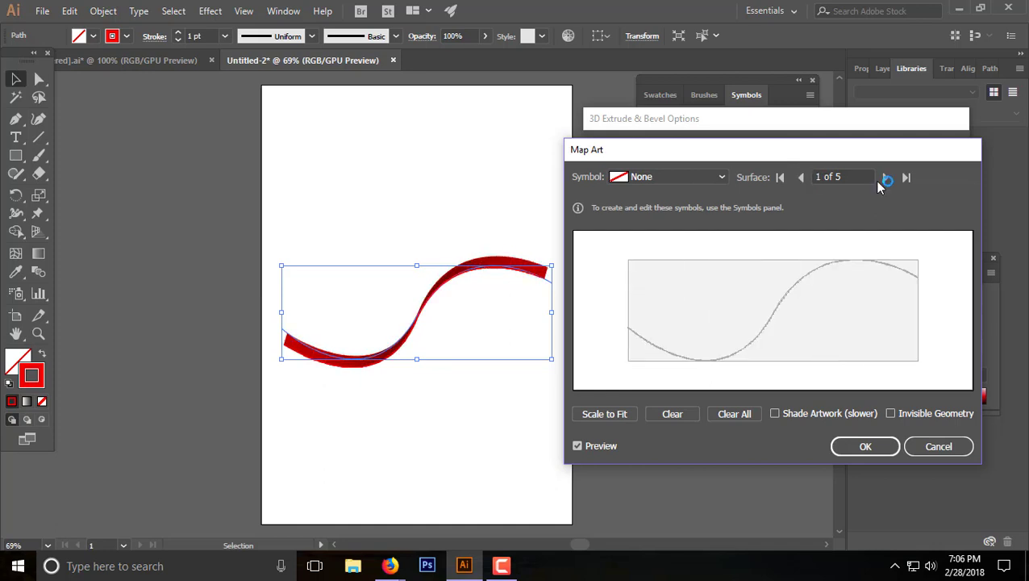
# Step to surface 4 of 5, the long flat face, and choose the film reel symbol
pyautogui.click(885, 178)
pyautogui.click(882, 183)
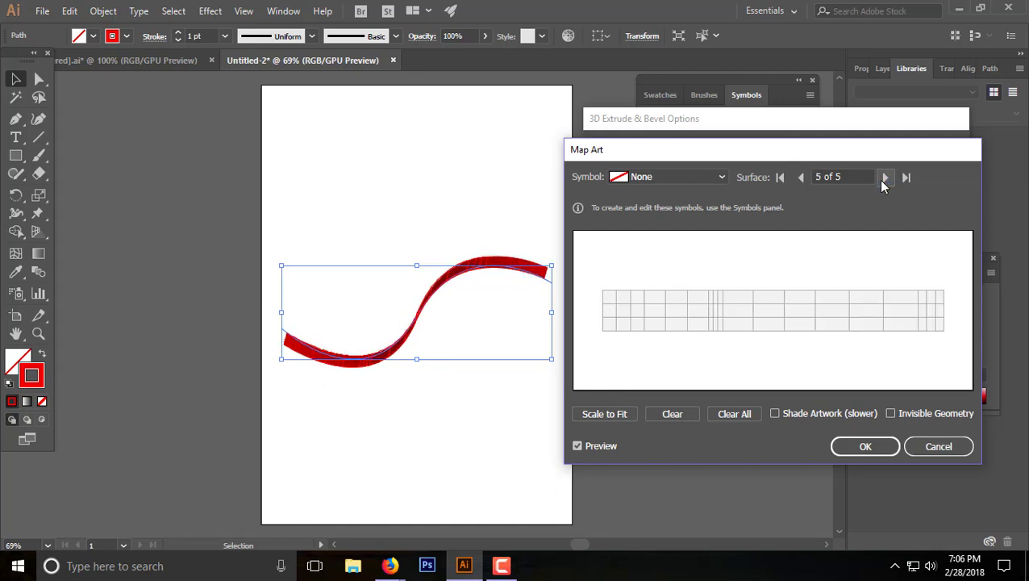
pyautogui.click(882, 182)
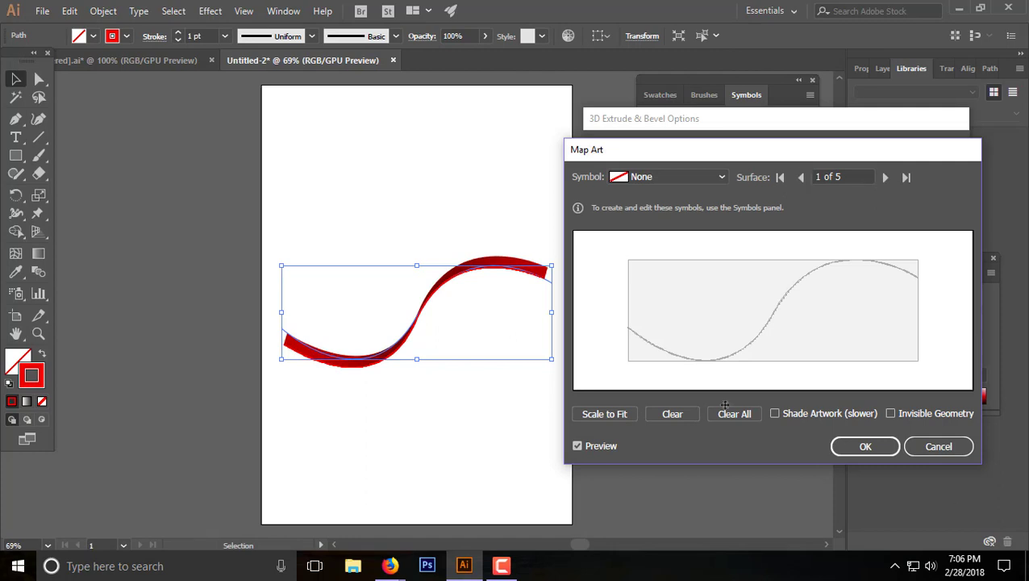
pyautogui.click(885, 178)
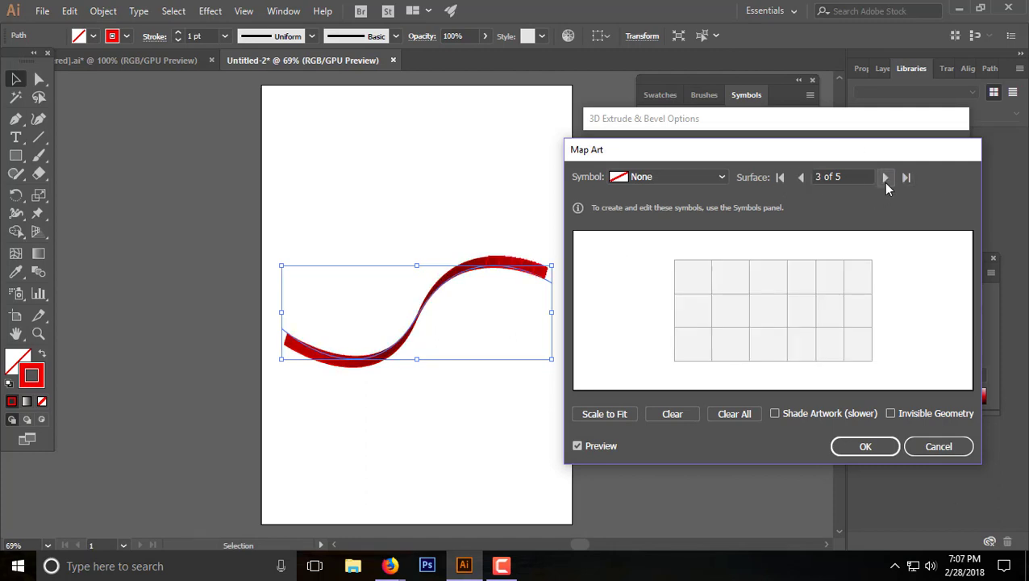
pyautogui.click(885, 178)
pyautogui.click(886, 181)
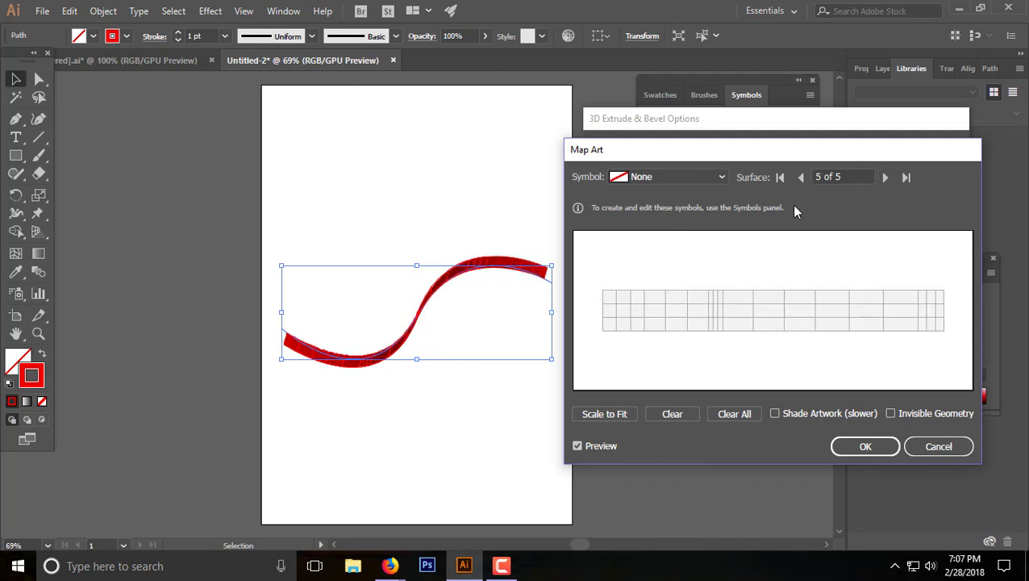
pyautogui.click(802, 177)
pyautogui.click(693, 178)
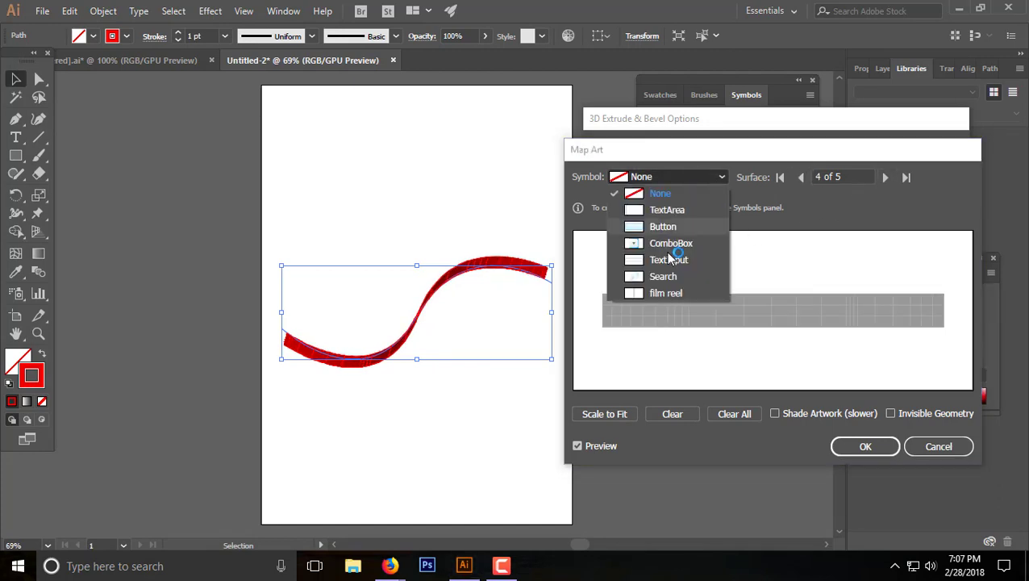
pyautogui.click(661, 295)
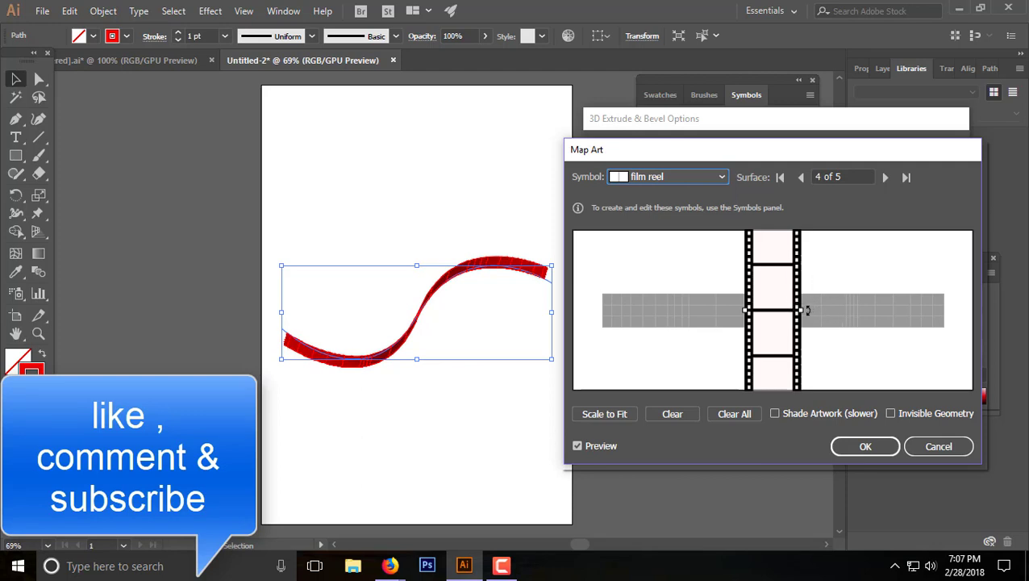
# Turn the film strip horizontal, stretch it over the whole surface, enable Invisible Geometry, and confirm
pyautogui.moveTo(807, 310)
pyautogui.mouseDown()
pyautogui.moveTo(810, 329)
pyautogui.moveTo(774, 347)
pyautogui.mouseUp()
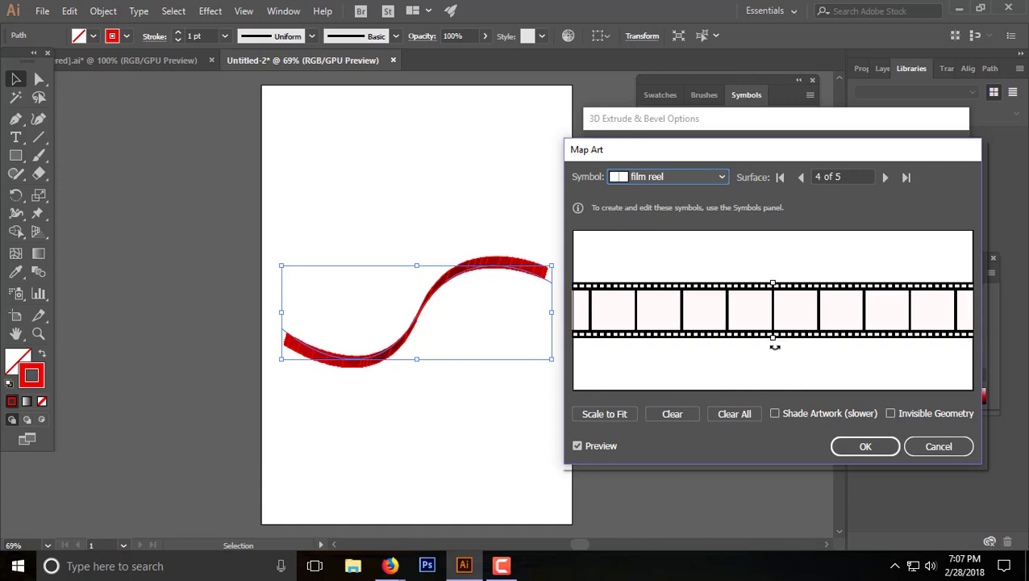
pyautogui.moveTo(845, 321); pyautogui.dragTo(721, 318)
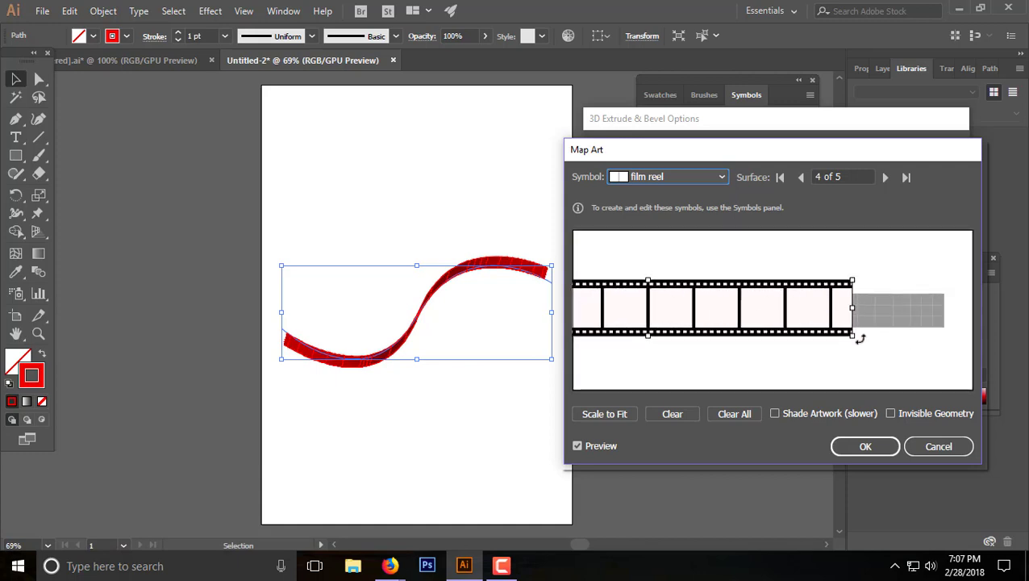
pyautogui.moveTo(853, 339)
pyautogui.mouseDown()
pyautogui.moveTo(776, 321)
pyautogui.moveTo(873, 300)
pyautogui.moveTo(879, 316)
pyautogui.mouseUp()
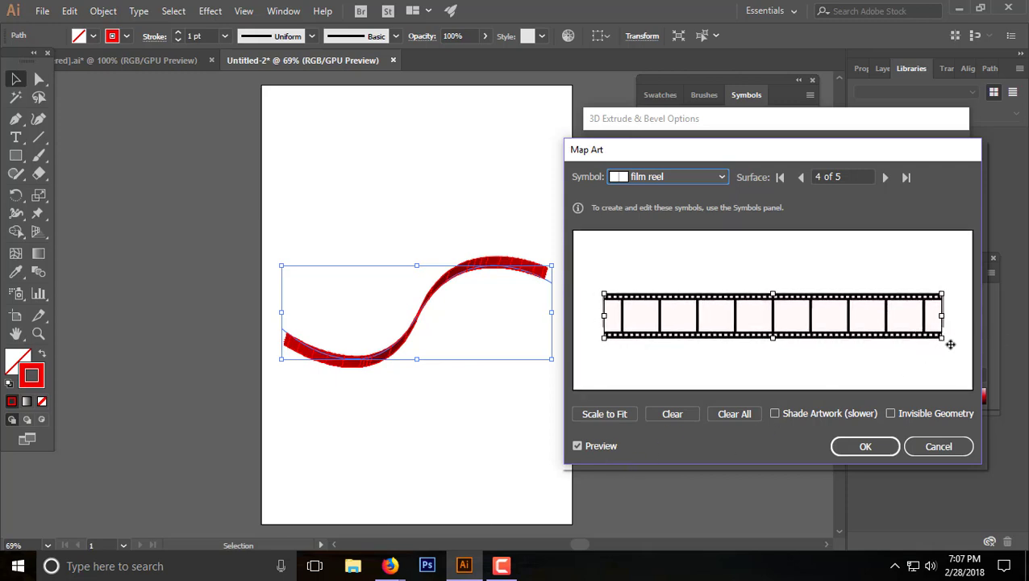
pyautogui.moveTo(941, 337); pyautogui.dragTo(948, 327)
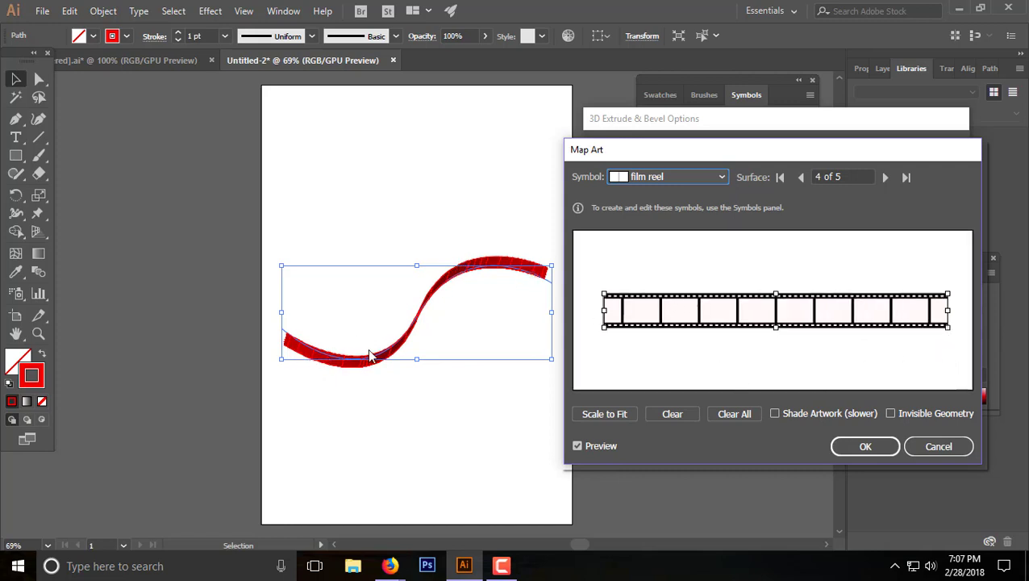
pyautogui.click(891, 414)
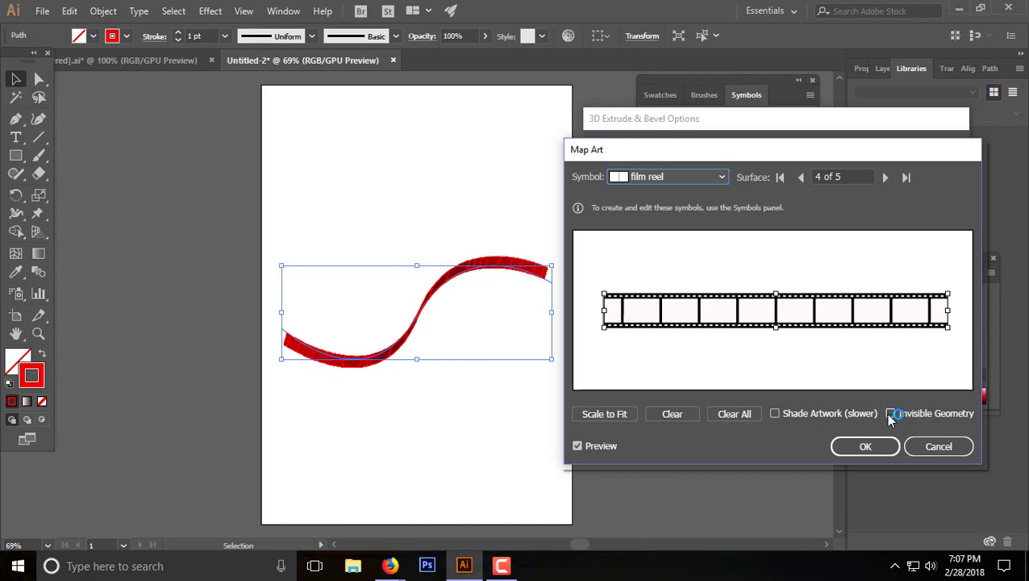
pyautogui.click(888, 415)
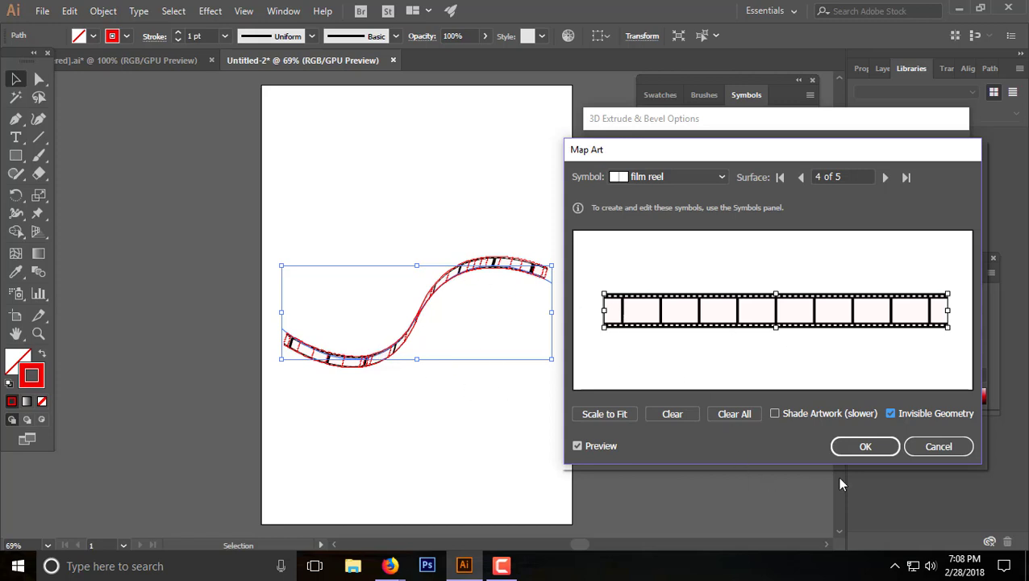
pyautogui.click(861, 447)
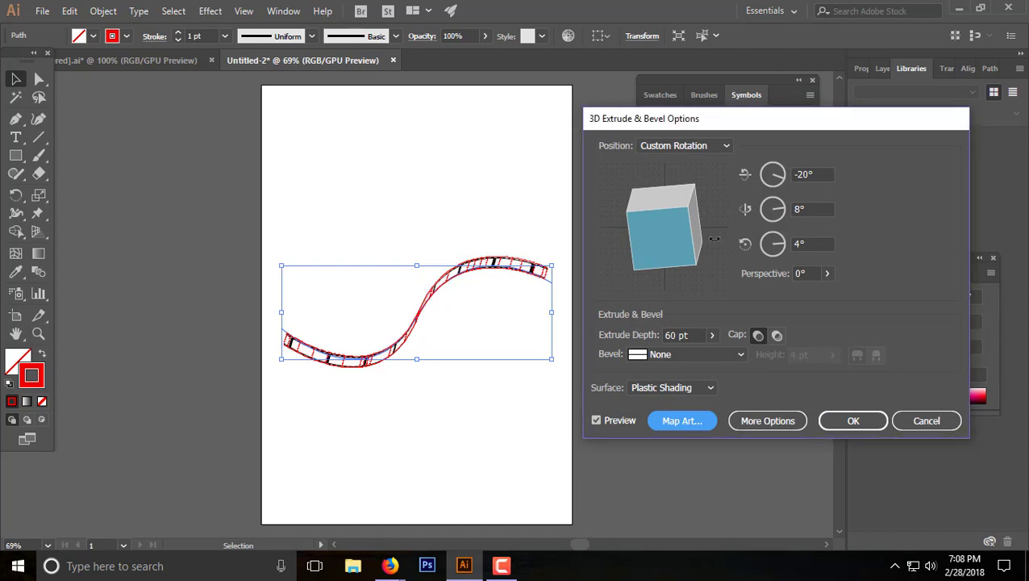
# Set the X rotation angle to 39° and start raising the Y and Z angles
pyautogui.click(811, 175)
pyautogui.write('-6')
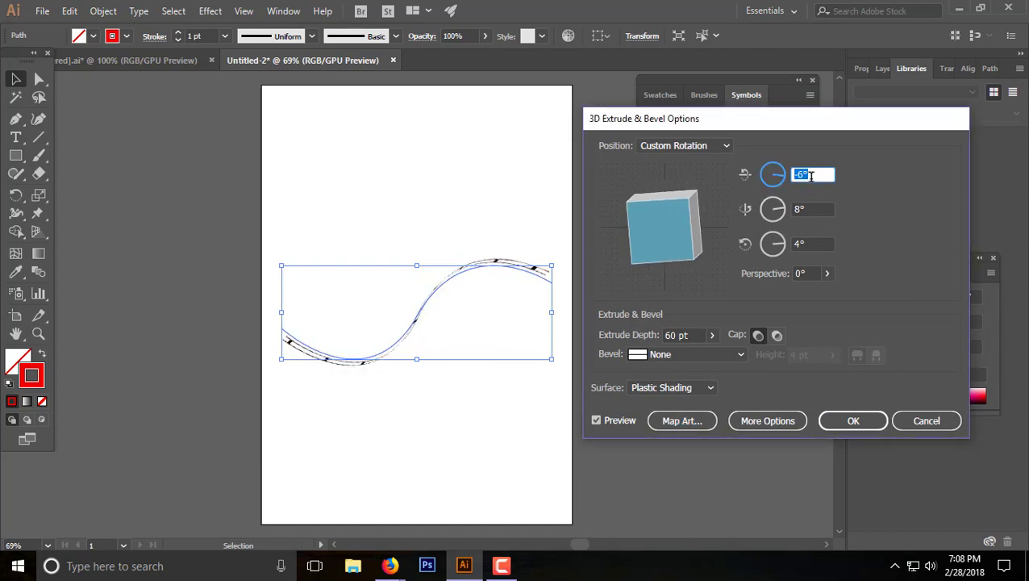
pyautogui.scroll(10, 810, 175)
pyautogui.scroll(12, 811, 178)
pyautogui.scroll(12, 808, 180)
pyautogui.scroll(11, 807, 180)
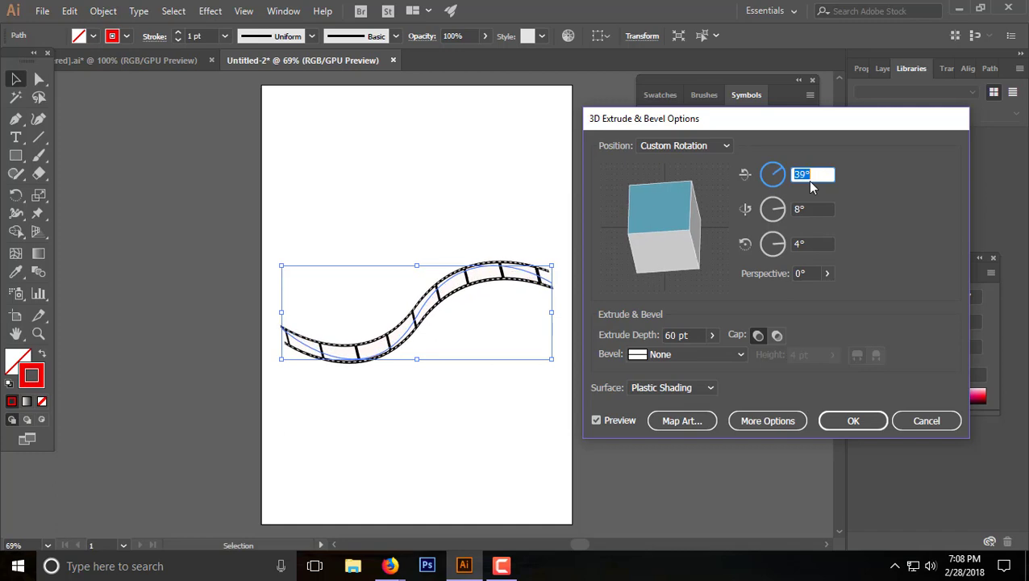
pyautogui.click(810, 210)
pyautogui.scroll(8, 813, 211)
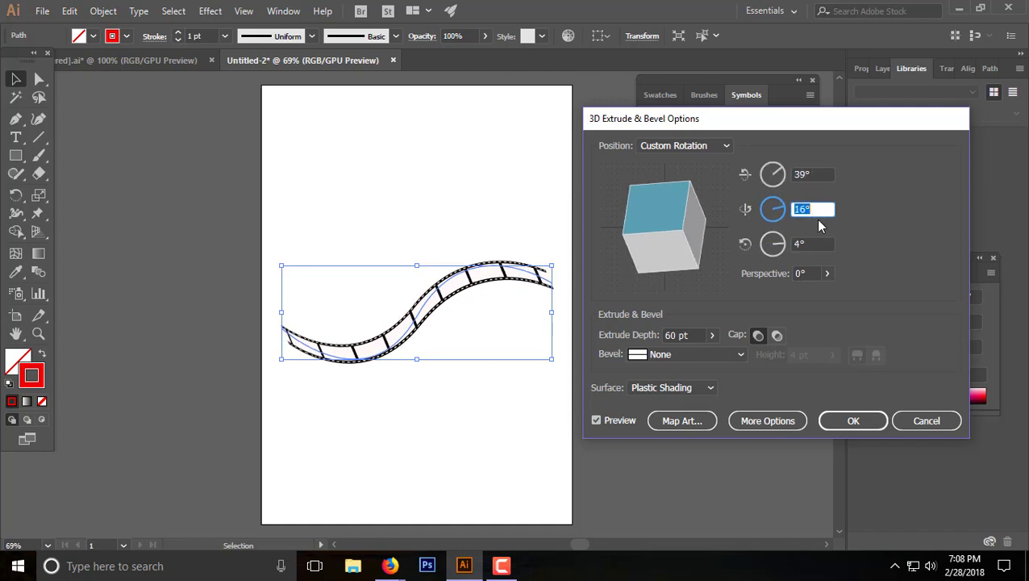
pyautogui.click(809, 244)
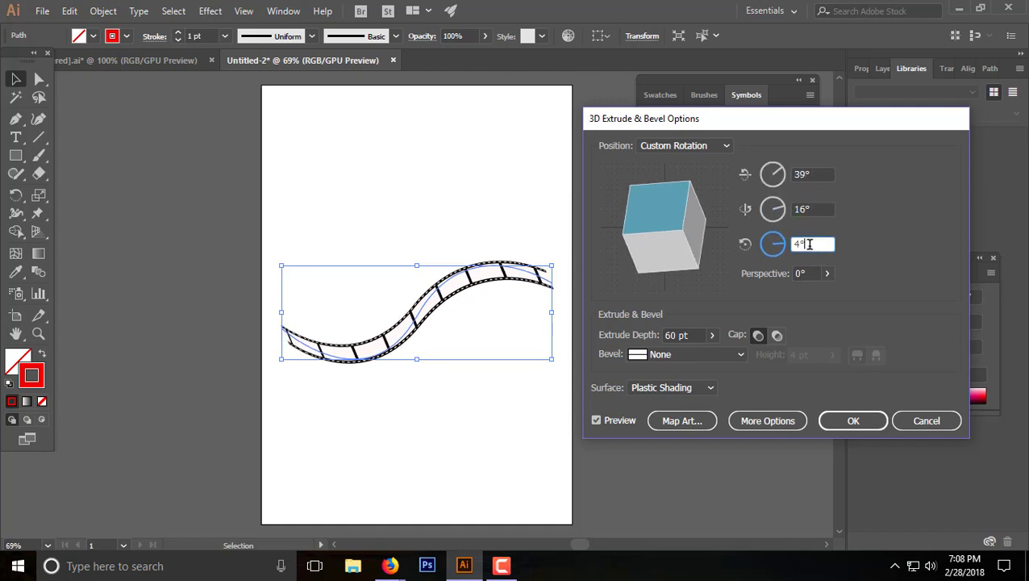
pyautogui.scroll(12, 809, 244)
pyautogui.scroll(10, 809, 244)
pyautogui.scroll(10, 808, 244)
pyautogui.scroll(7, 809, 243)
pyautogui.write('3°')
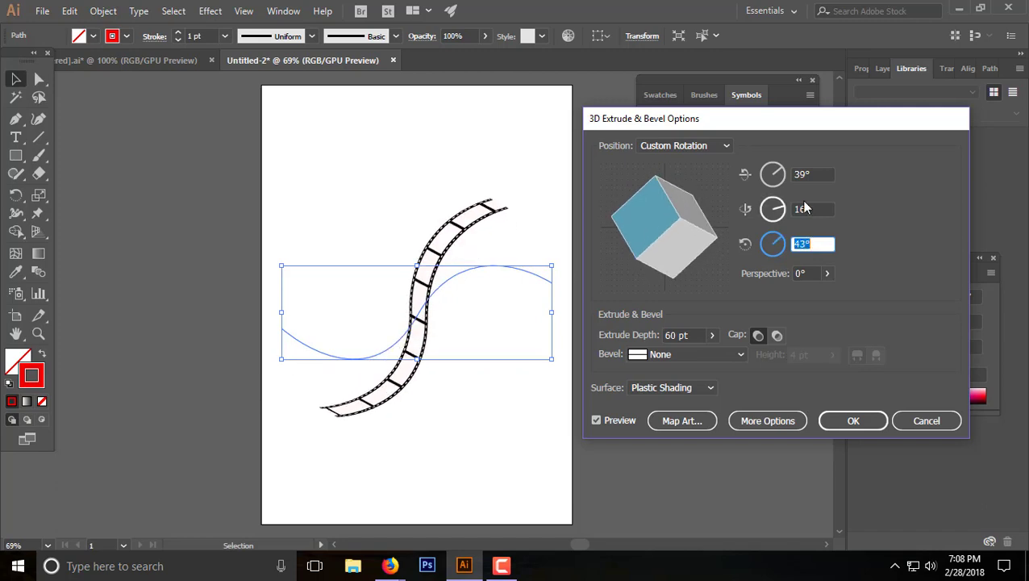
# Fine-tune the Y rotation to 30° and Z to 31°, then apply the 3D effect
pyautogui.click(804, 208)
pyautogui.scroll(5, 809, 208)
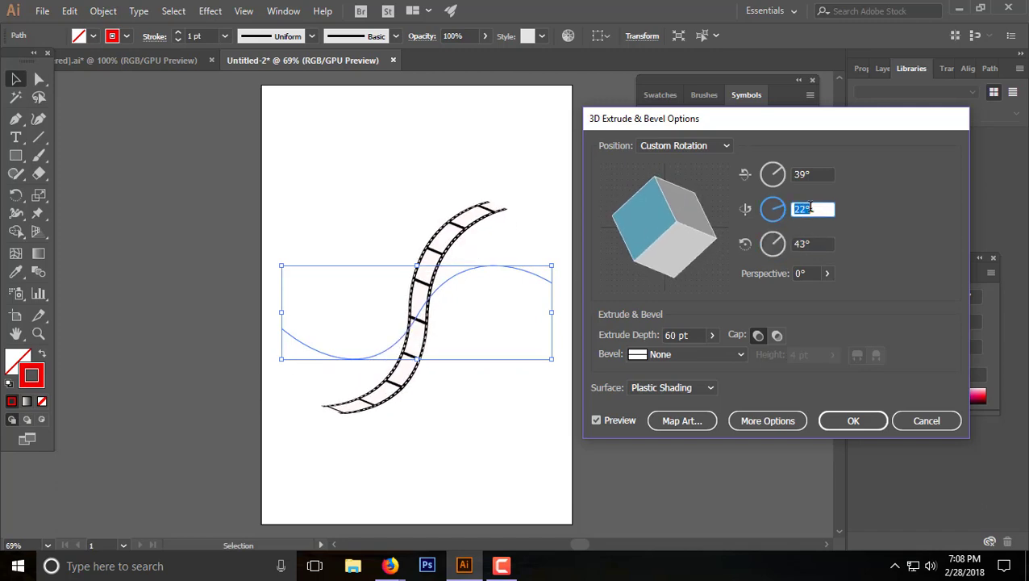
pyautogui.scroll(5, 809, 208)
pyautogui.scroll(4, 810, 208)
pyautogui.scroll(-5, 810, 208)
pyautogui.scroll(-5, 809, 207)
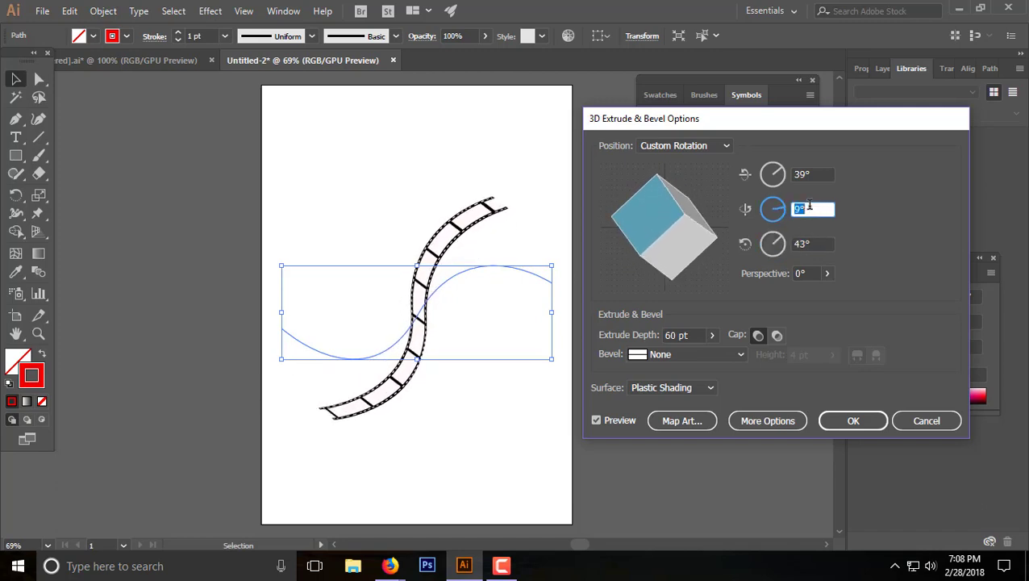
pyautogui.scroll(-5, 809, 207)
pyautogui.scroll(-5, 809, 207)
pyautogui.click(815, 243)
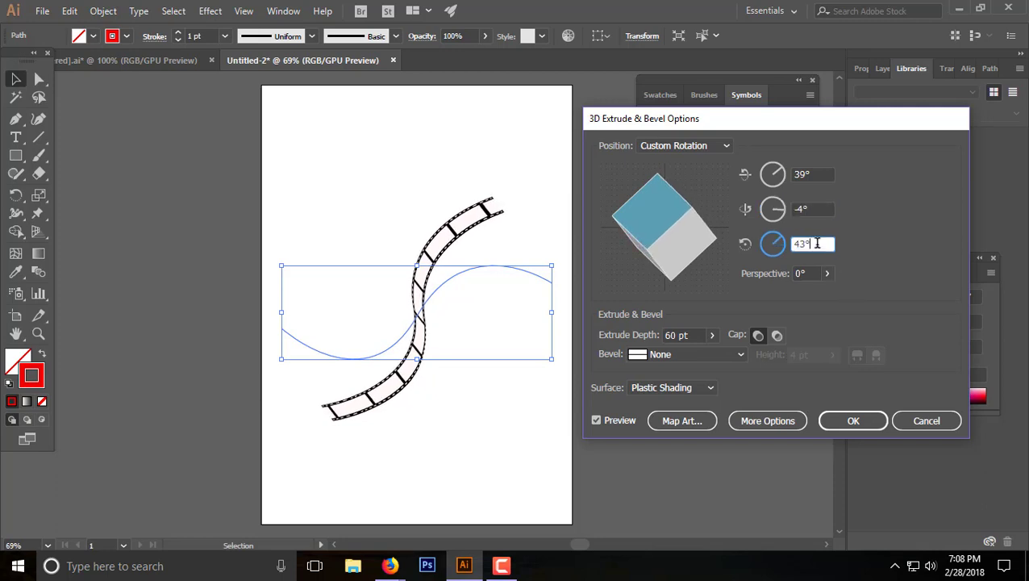
pyautogui.scroll(7, 817, 242)
pyautogui.scroll(7, 817, 242)
pyautogui.scroll(-13, 816, 242)
pyautogui.scroll(-13, 817, 243)
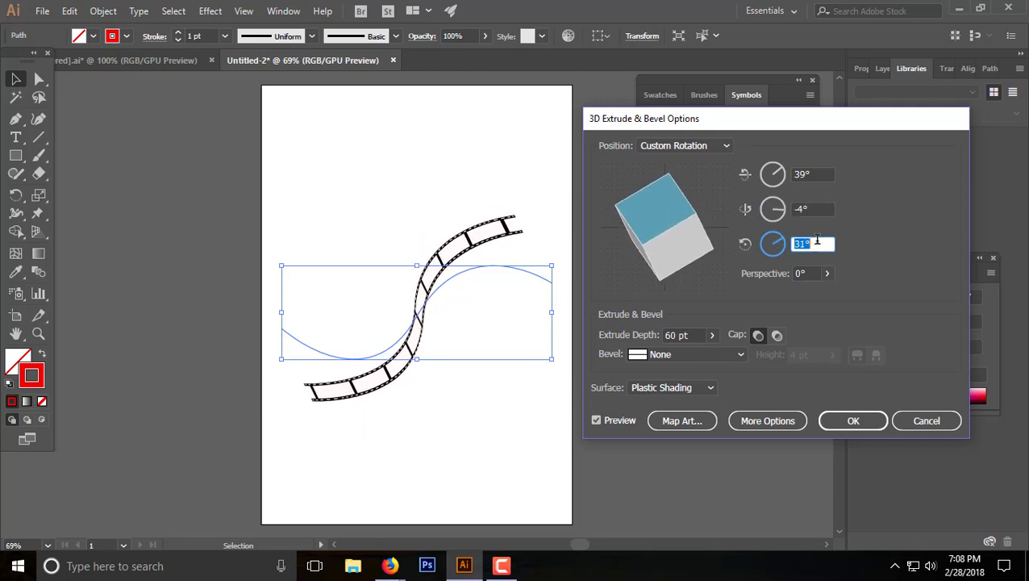
pyautogui.click(819, 208)
pyautogui.scroll(3, 819, 208)
pyautogui.scroll(3, 818, 208)
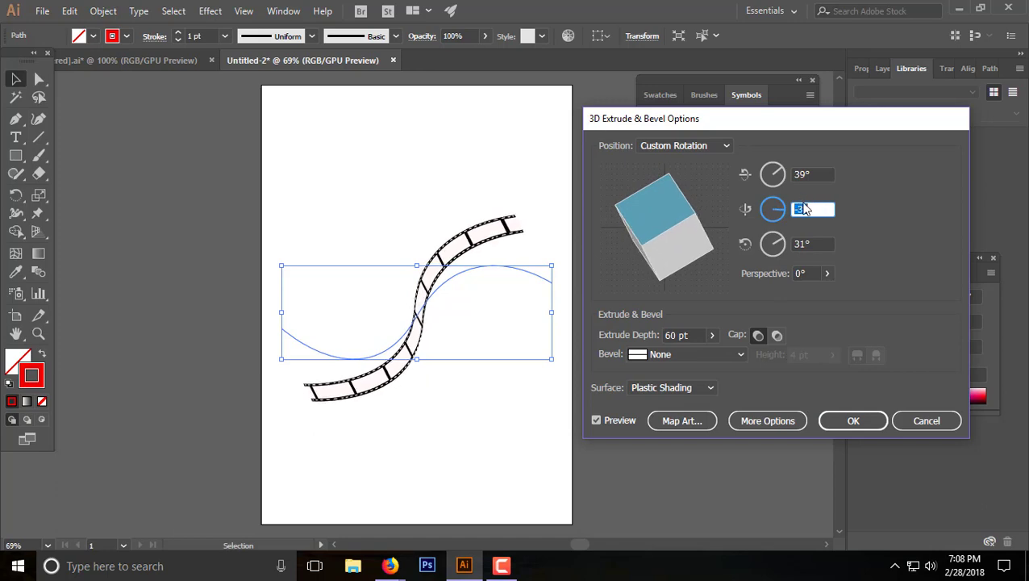
pyautogui.scroll(3, 815, 208)
pyautogui.scroll(8, 812, 207)
pyautogui.scroll(9, 814, 209)
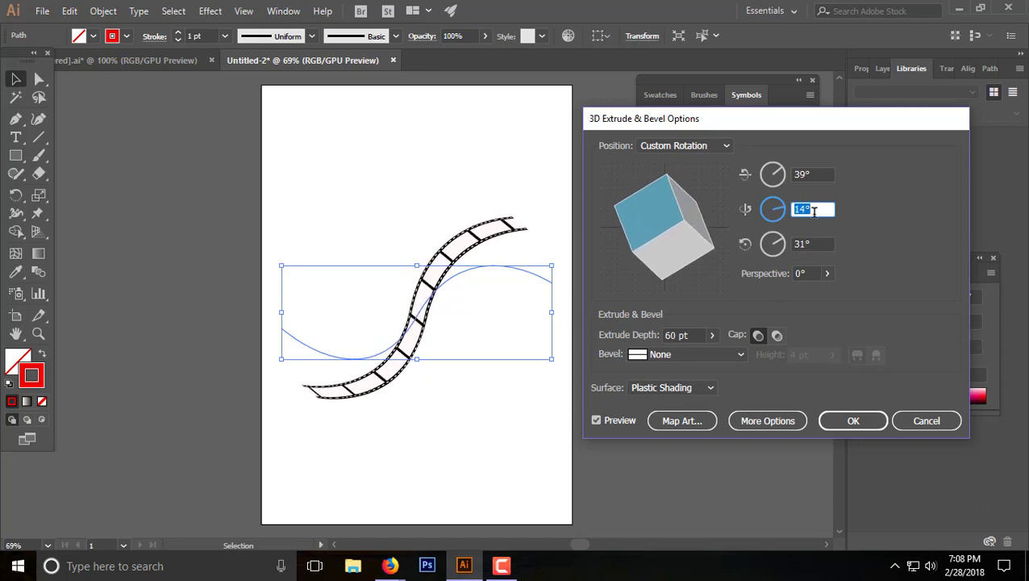
pyautogui.scroll(8, 815, 210)
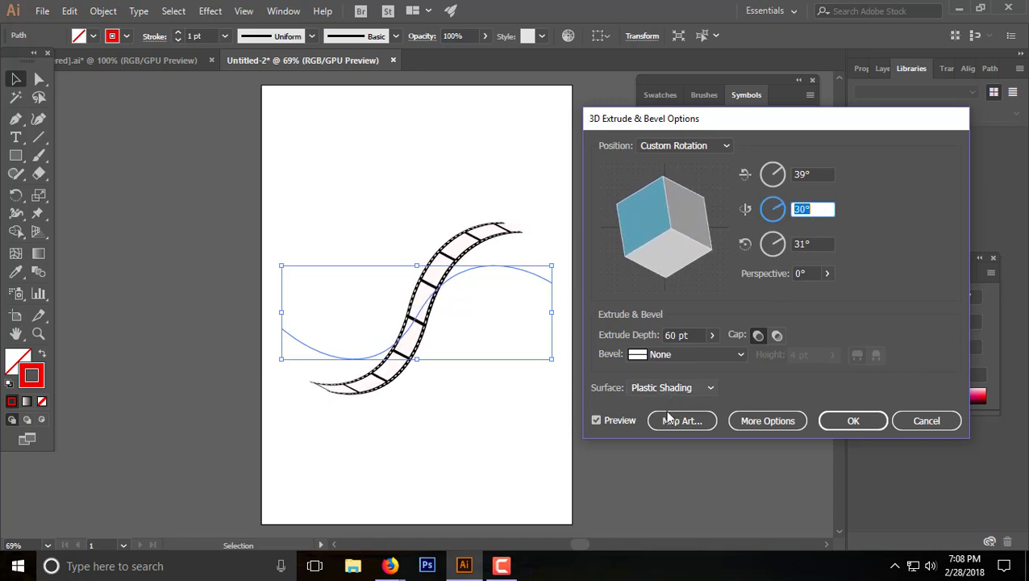
pyautogui.click(854, 420)
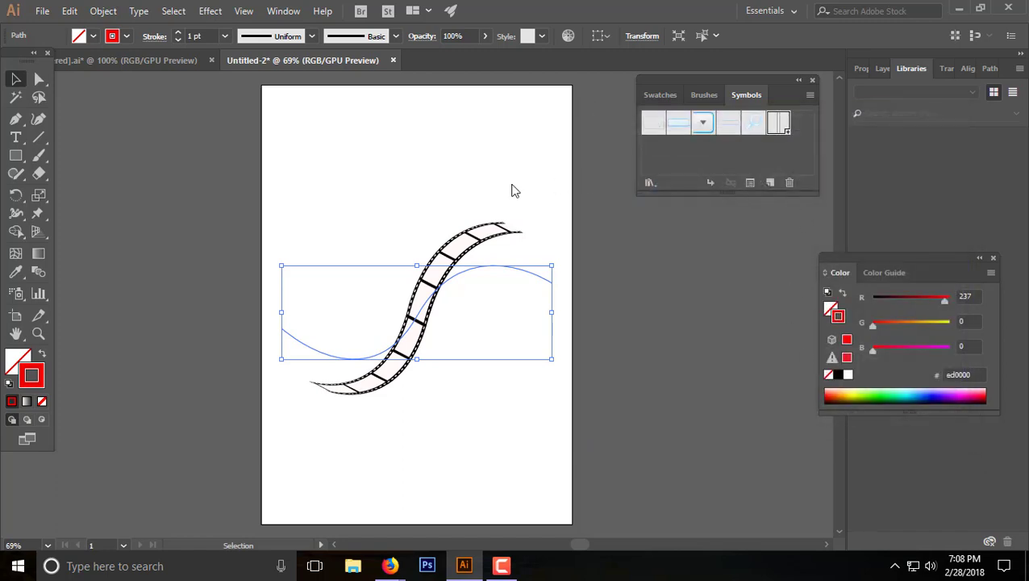
pyautogui.click(453, 181)
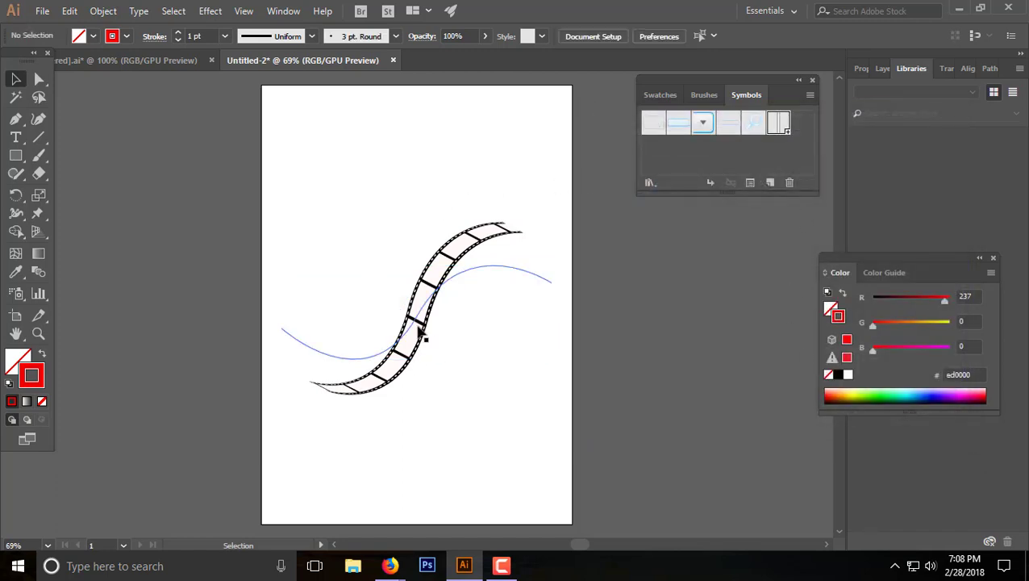